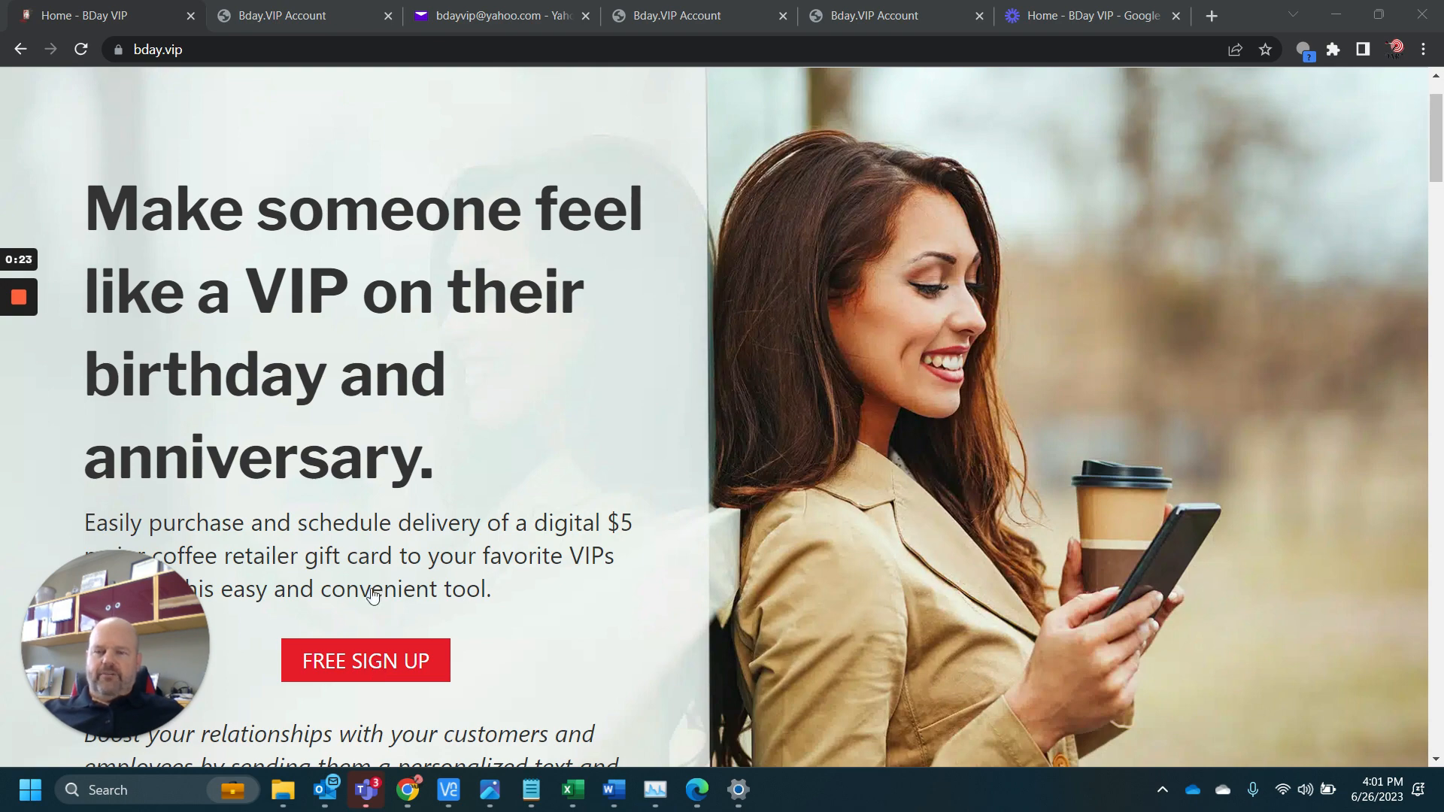
Switch to the Yahoo Mail inbox and open the "Verify your NEW Bday.VIP account" email to view its account verification link
left_click(304, 14)
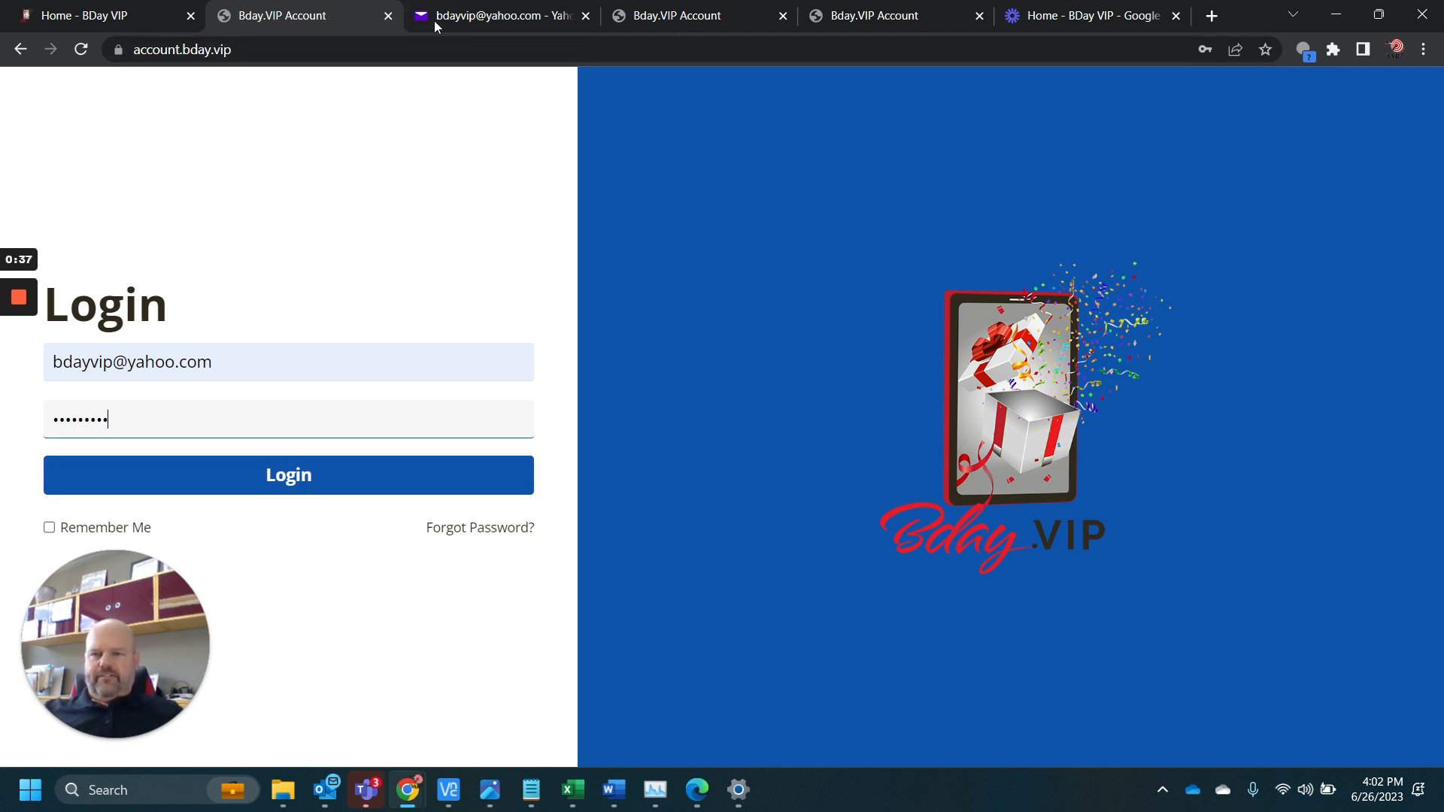
left_click(479, 18)
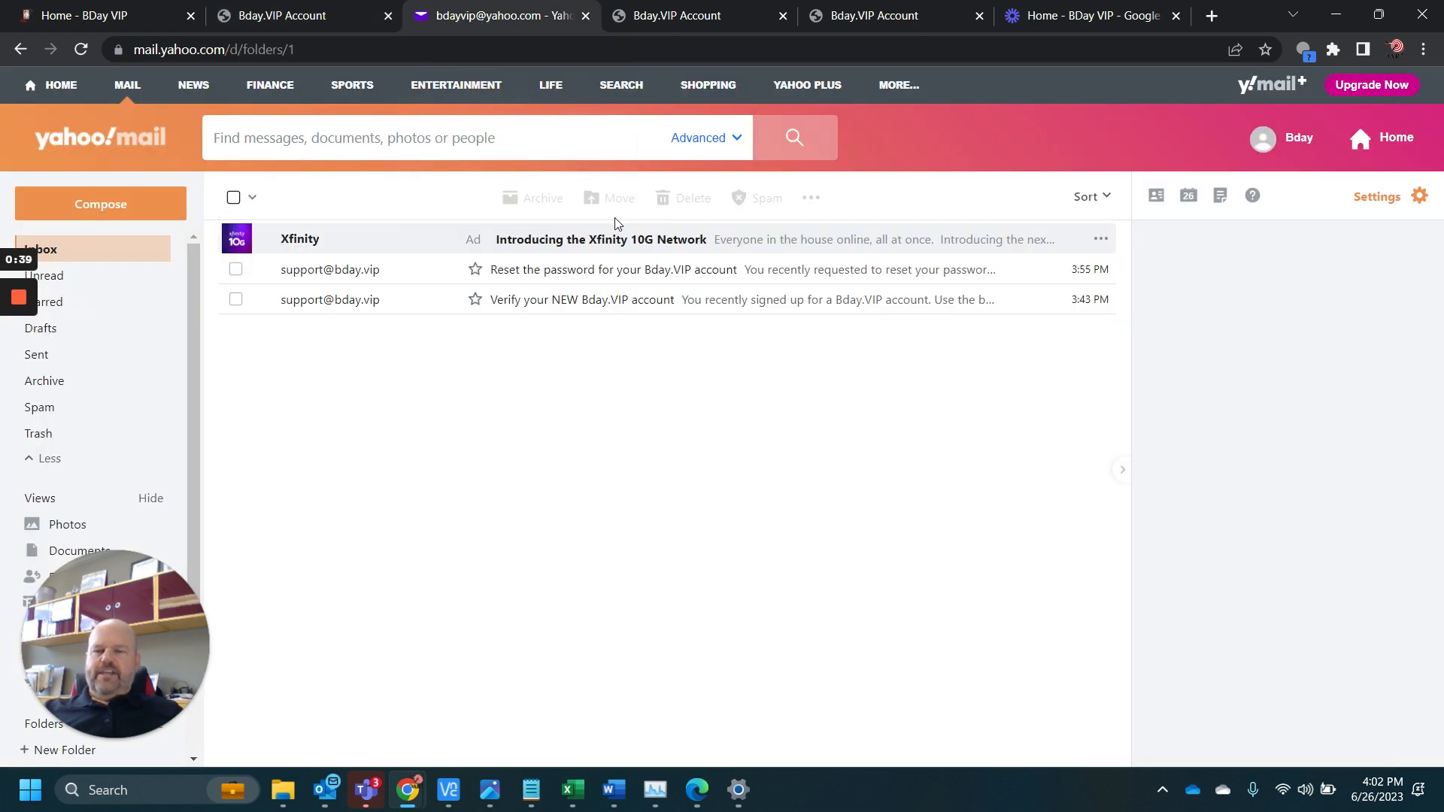
left_click(537, 307)
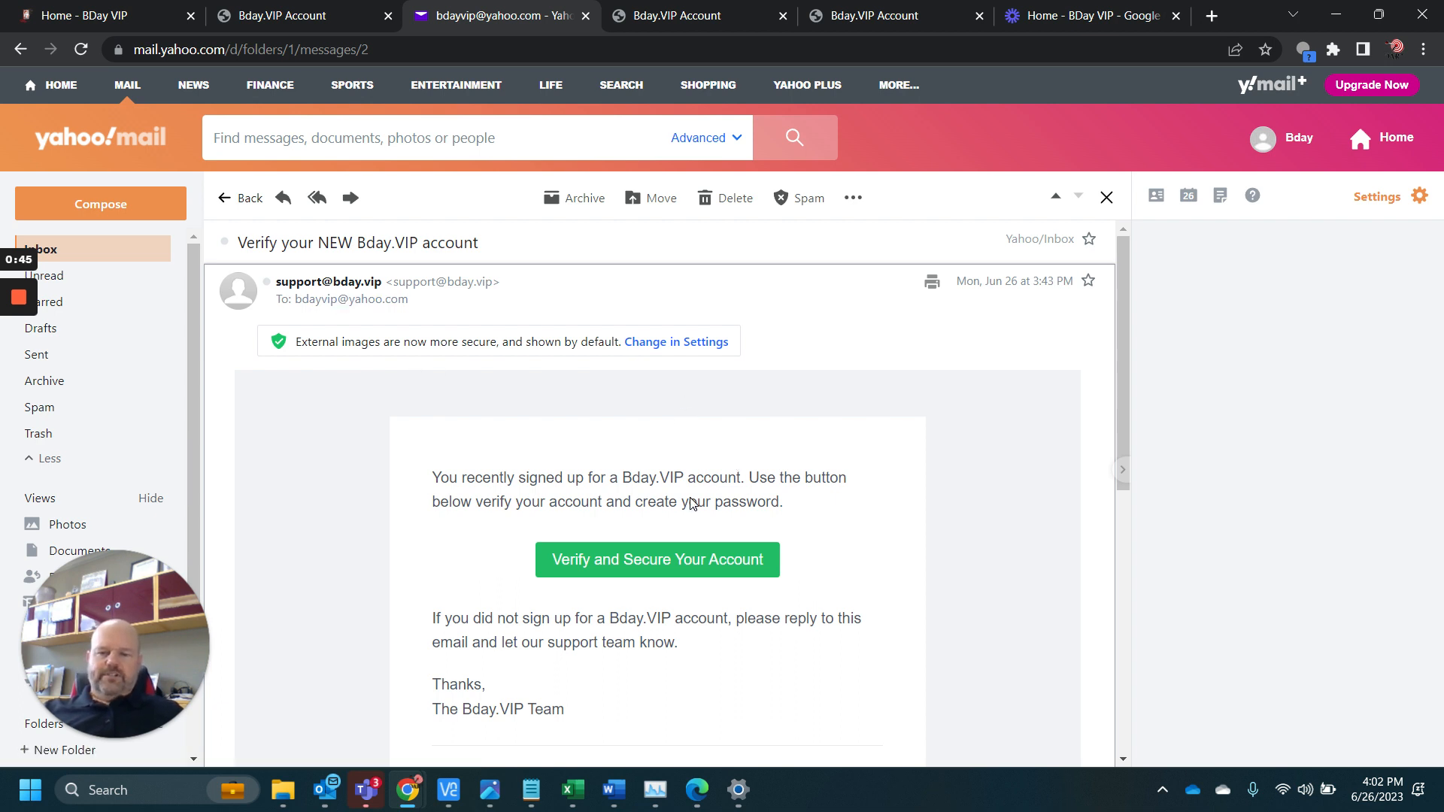
left_click(619, 570)
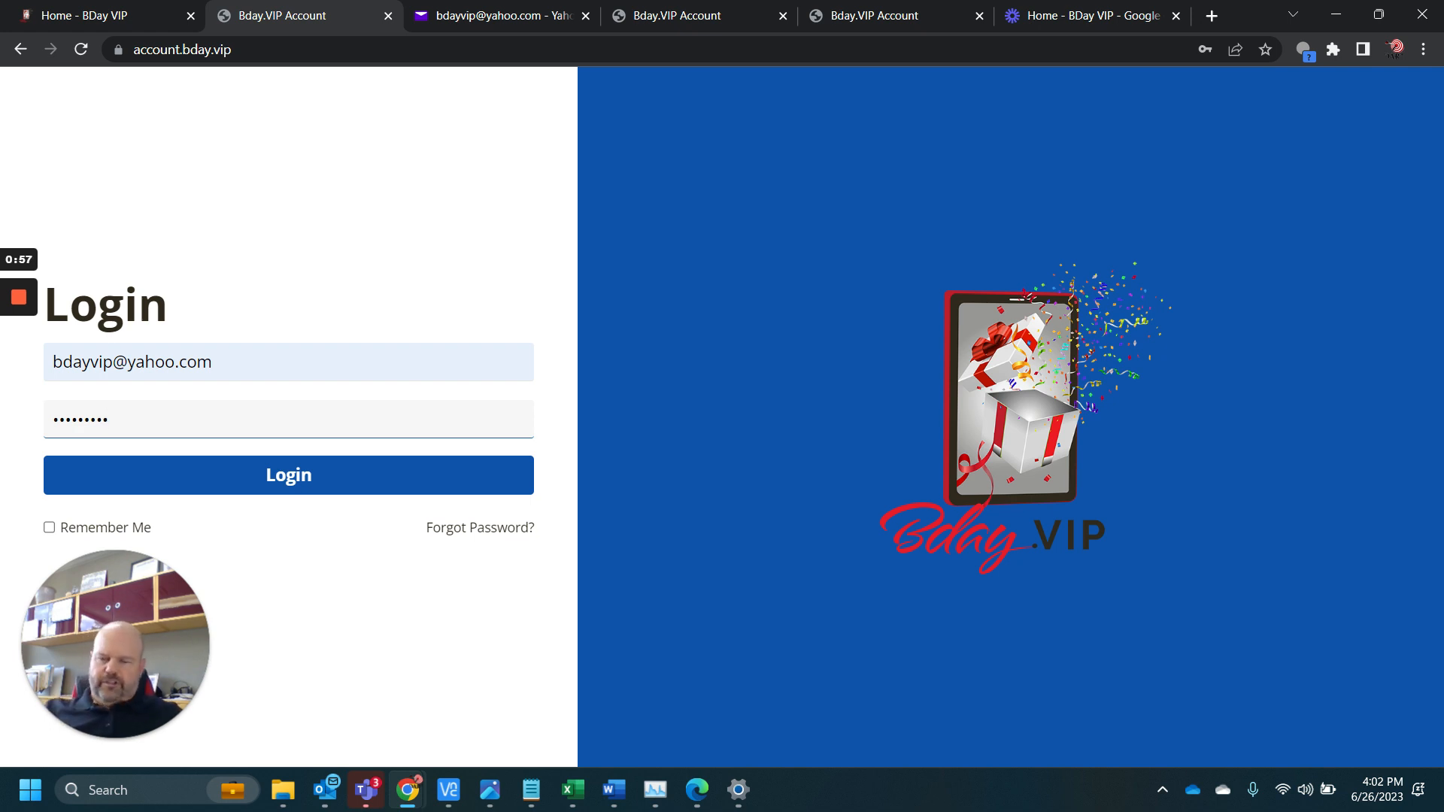
Log in to the Bday.VIP account with the filled-in credentials and dismiss the offer to save the password
left_click(320, 478)
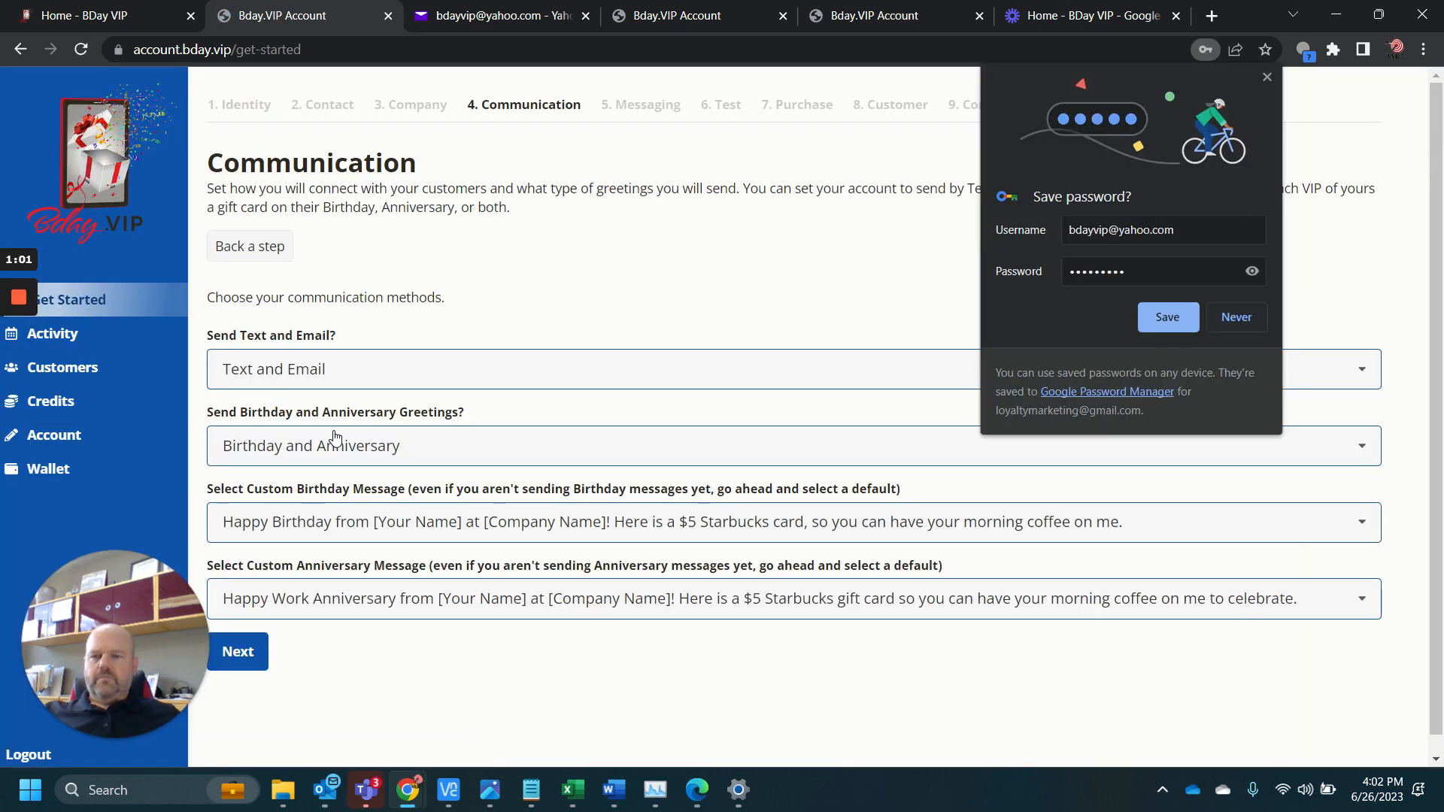
left_click(1267, 76)
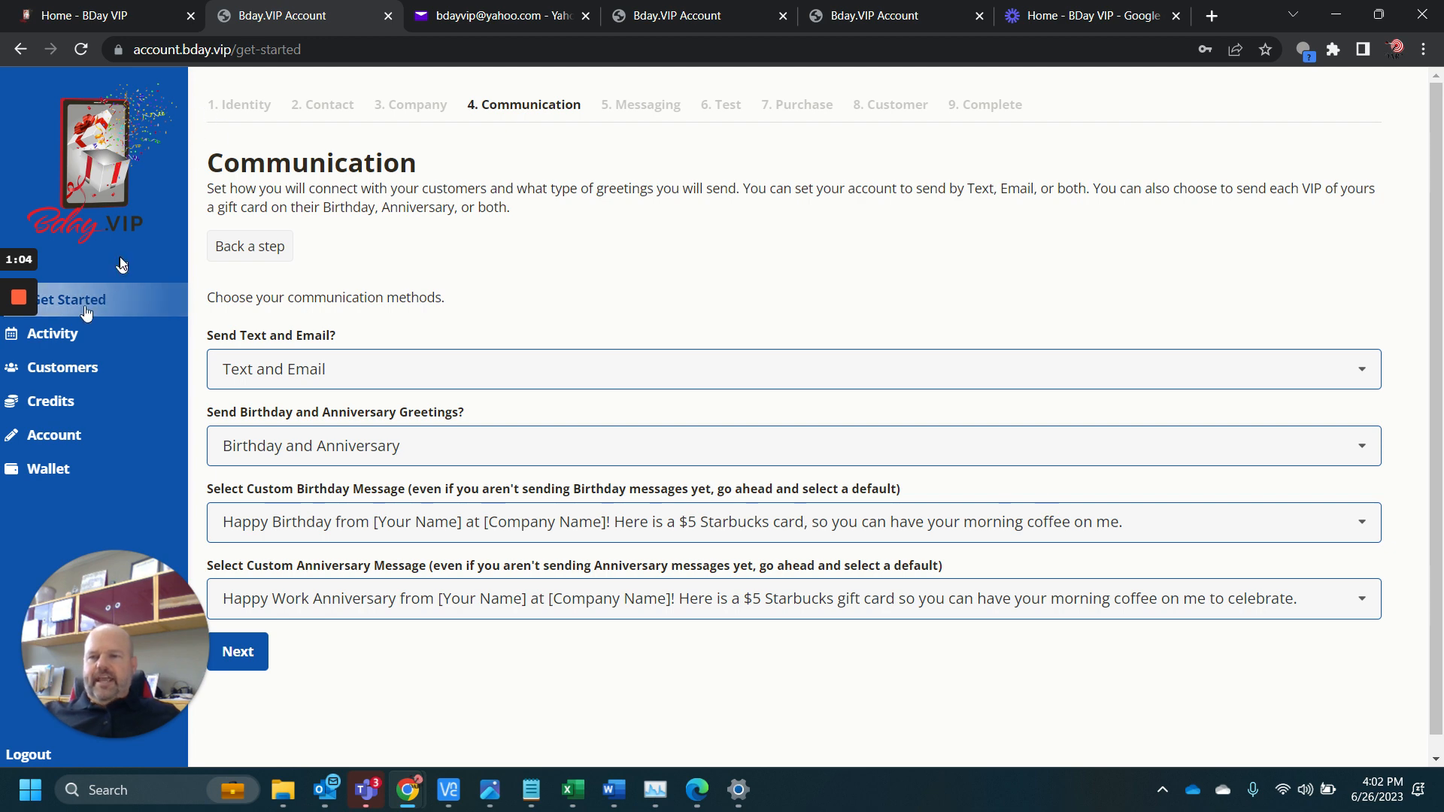
Return from the Communication step of the Get Started setup to its first step, Identity
left_click(251, 246)
left_click(252, 229)
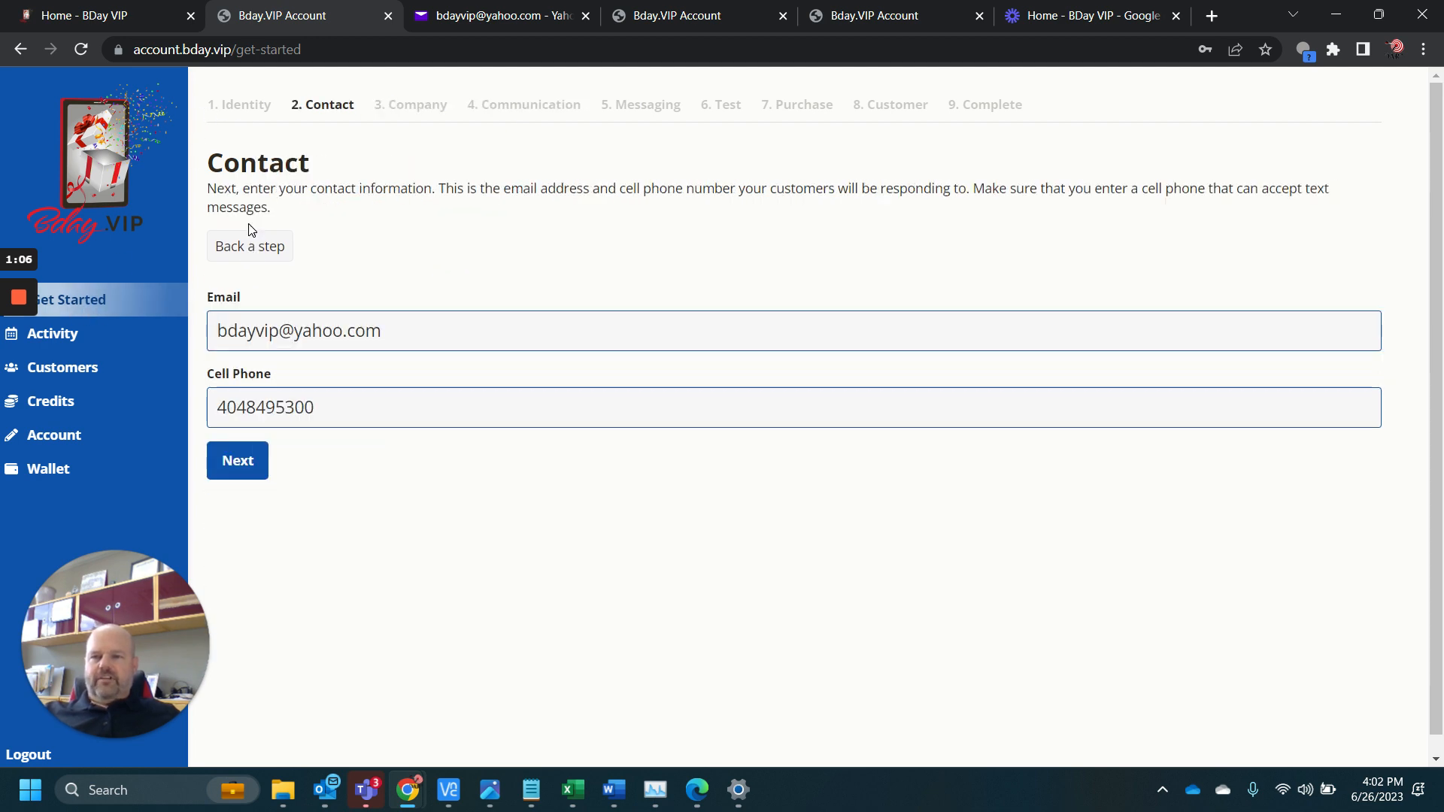
left_click(249, 246)
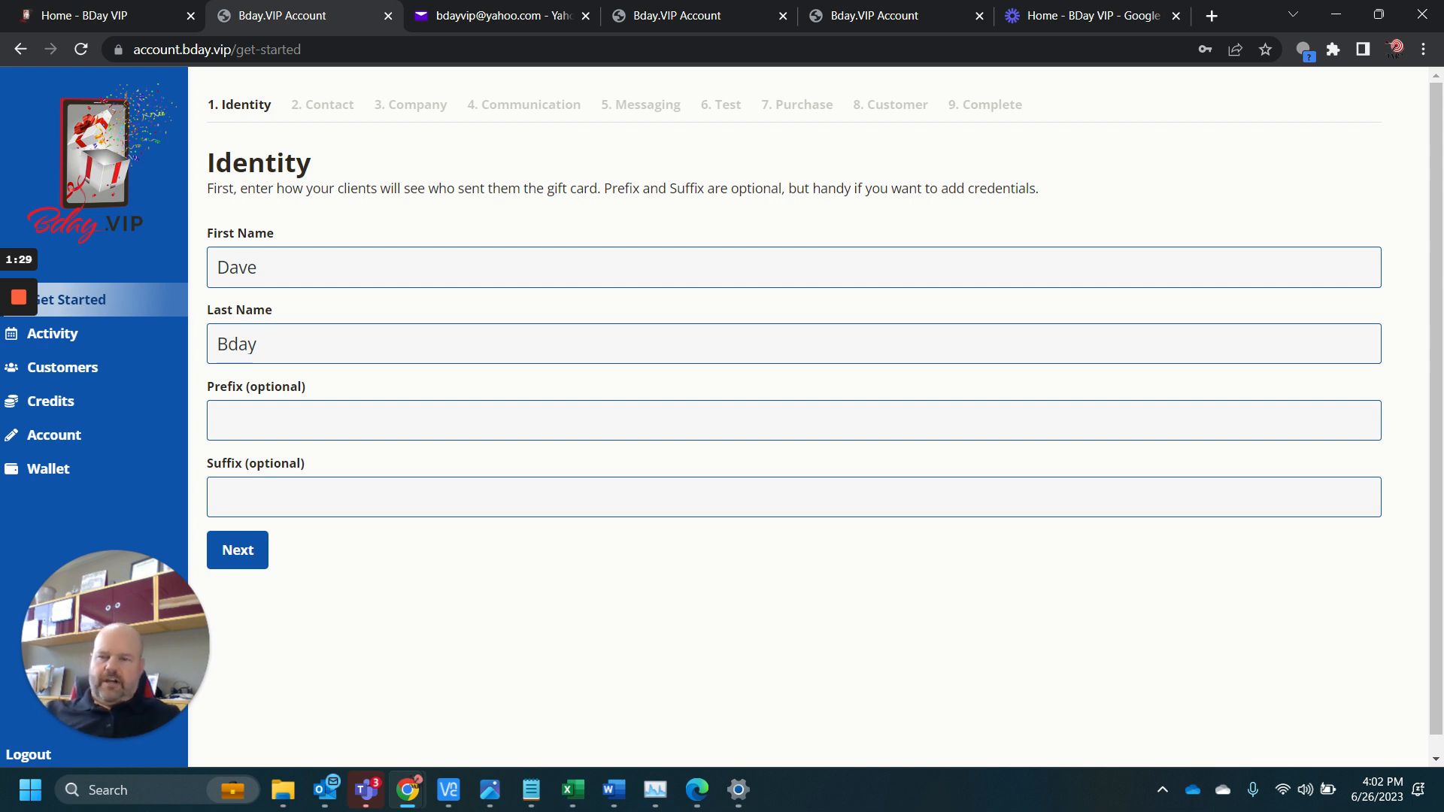
Accept the filled-in identity, contact and company details and continue to the Communication step
left_click(243, 563)
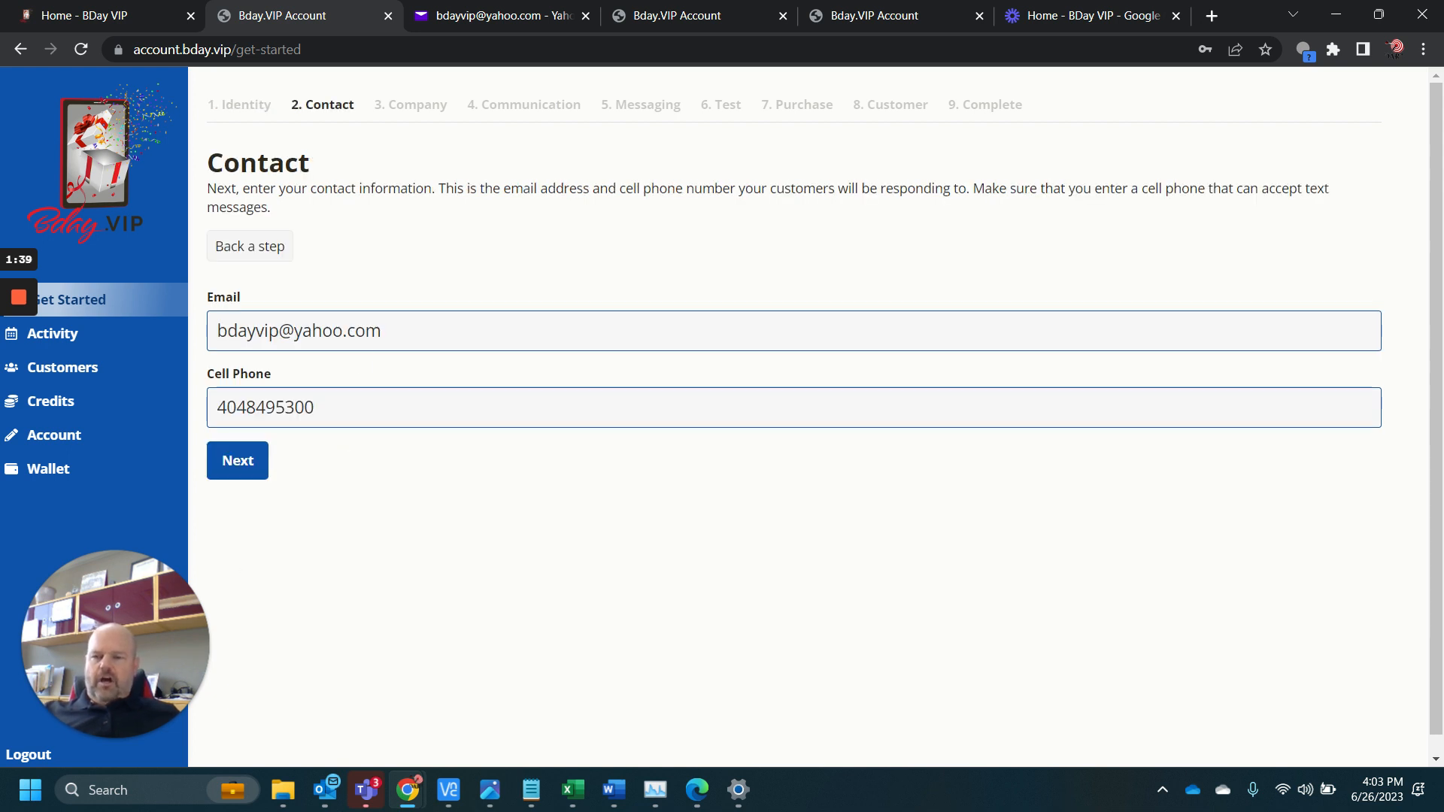
left_click_drag(219, 331, 382, 331)
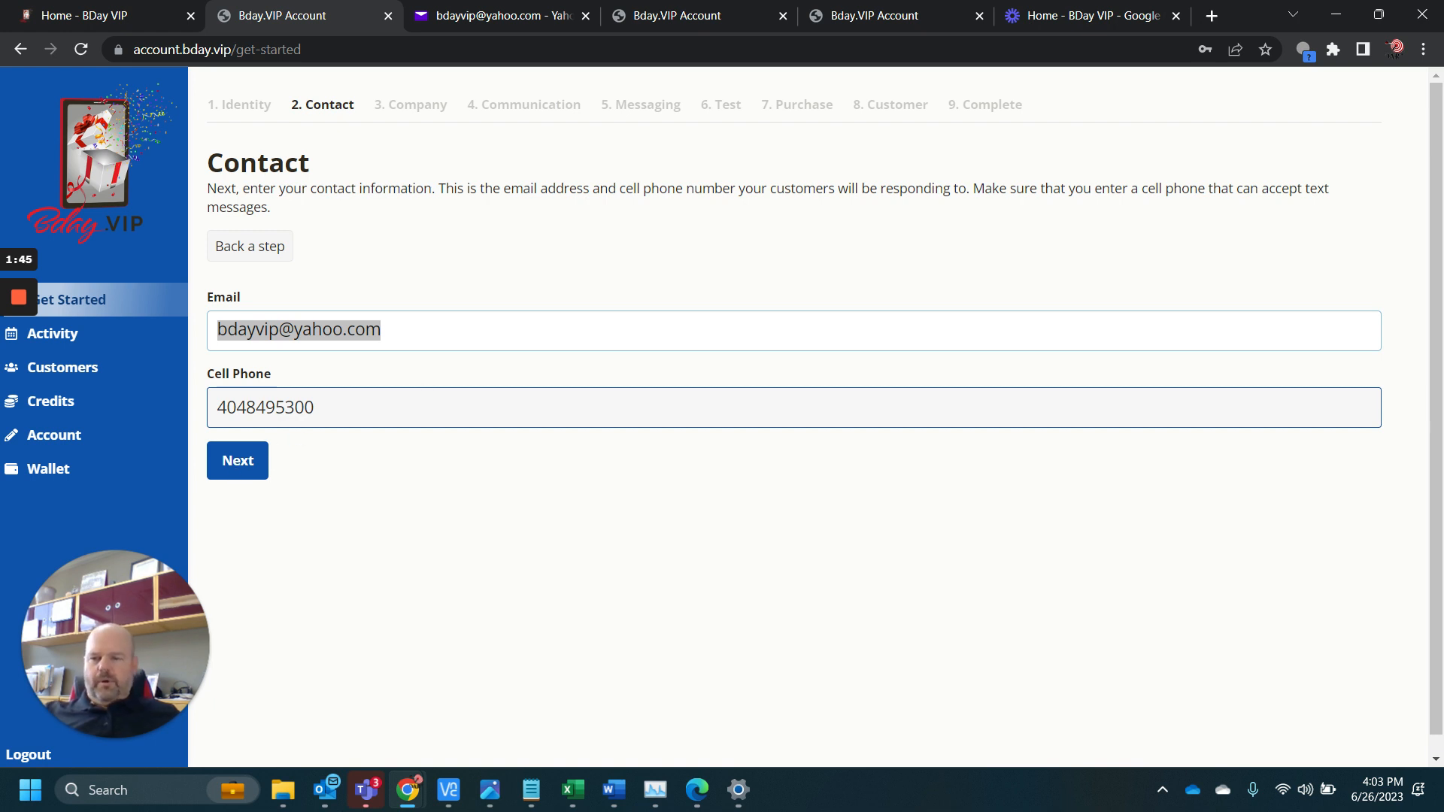
left_click(316, 408)
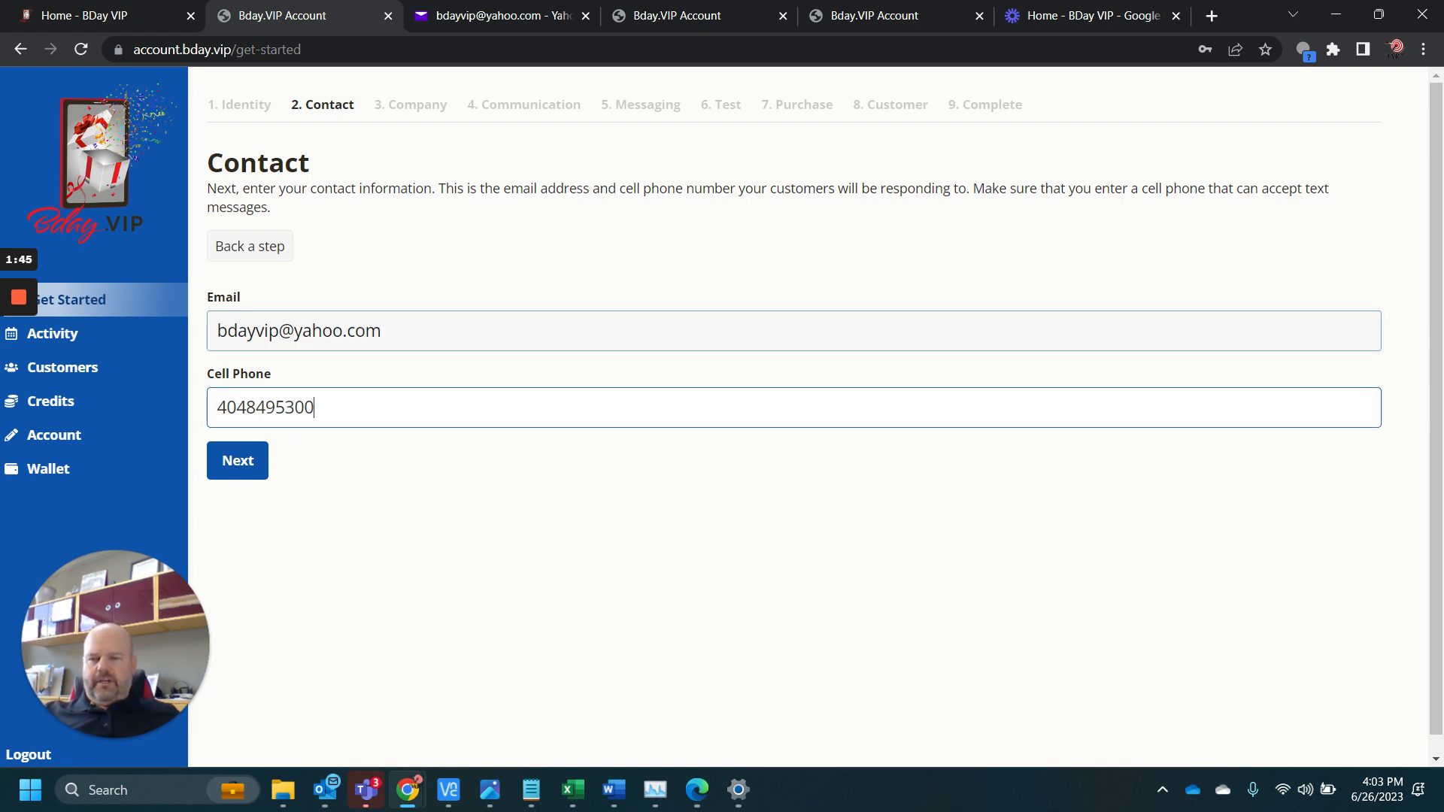
left_click(235, 461)
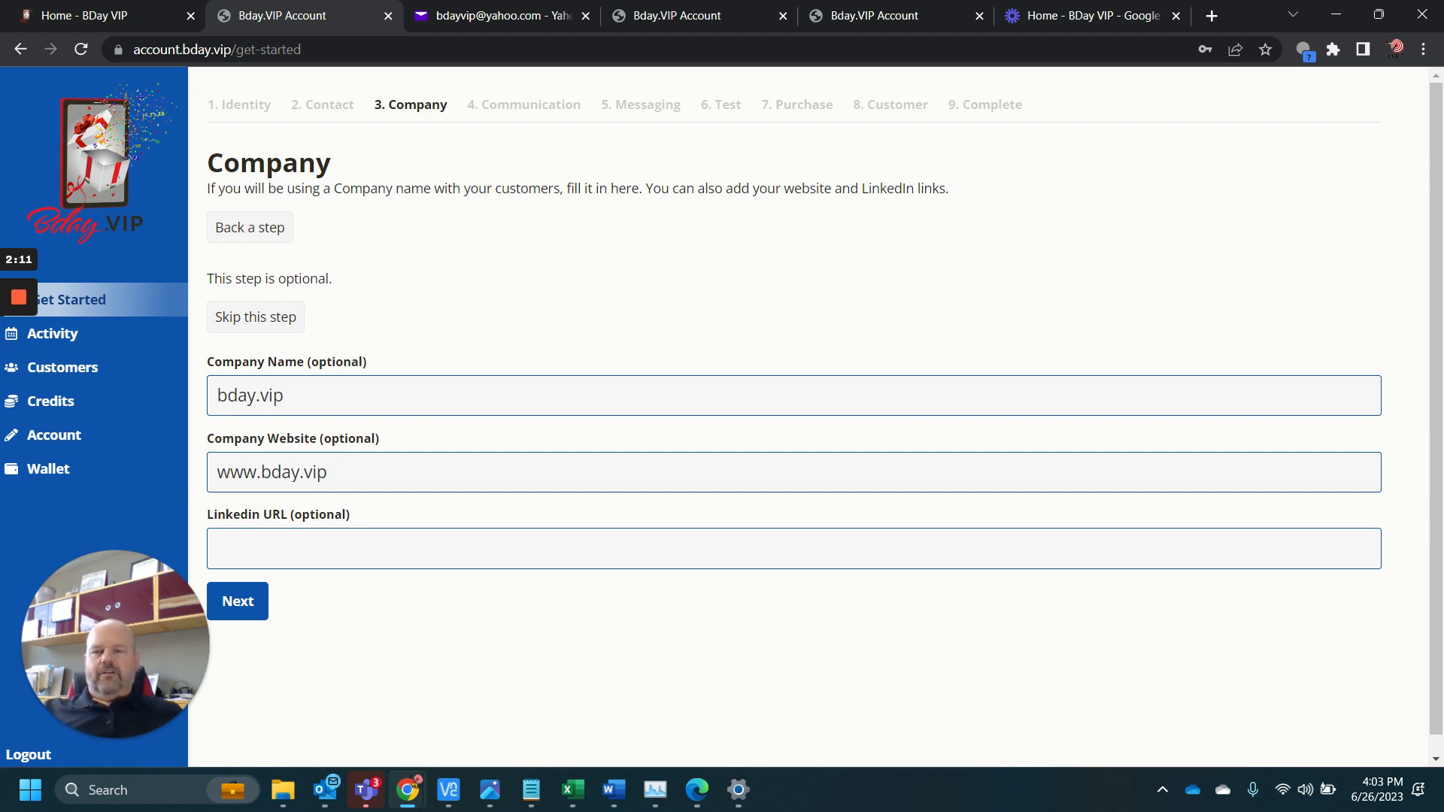
left_click(259, 601)
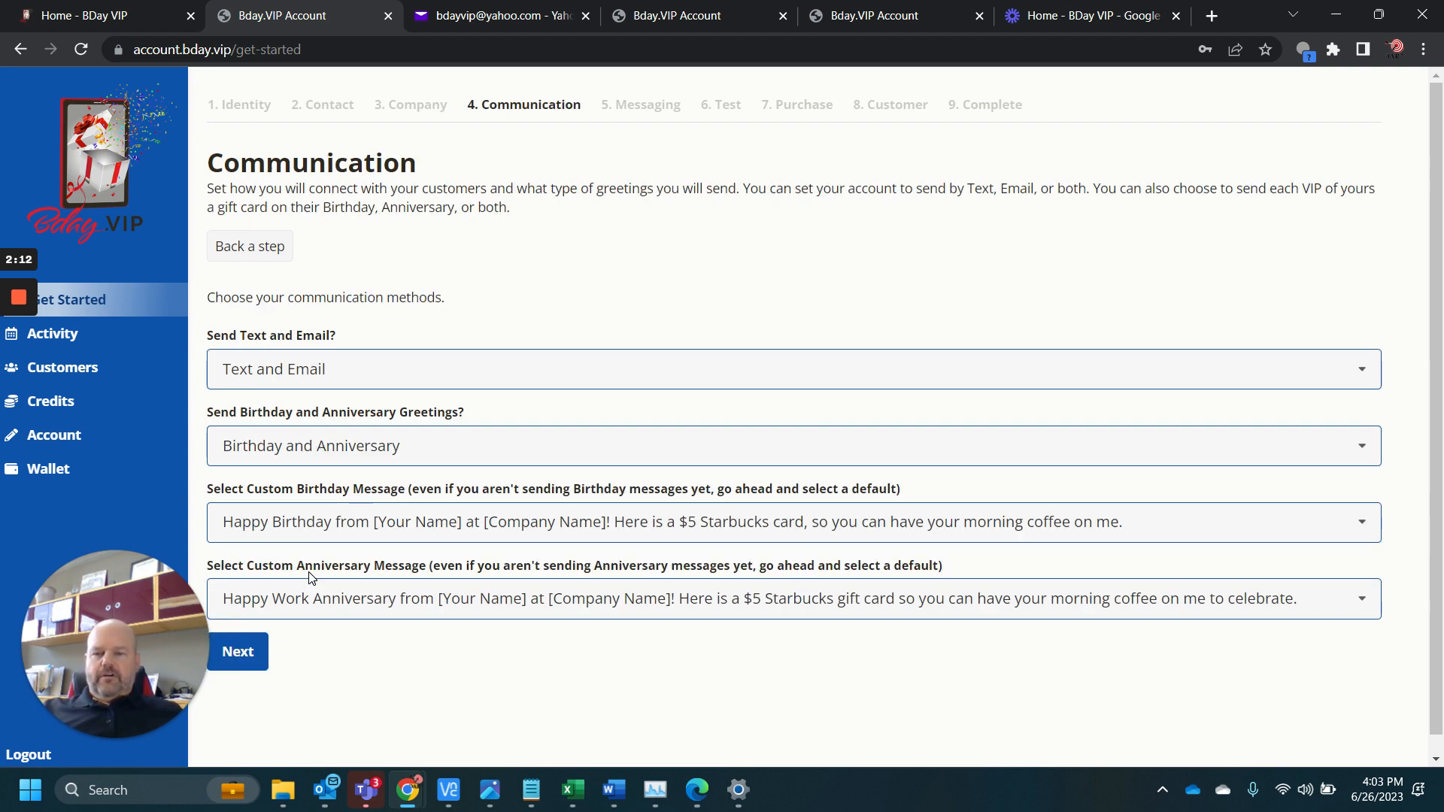
Choose Text and Email as the communication method and Birthday and Anniversary as the greetings to send
left_click(400, 381)
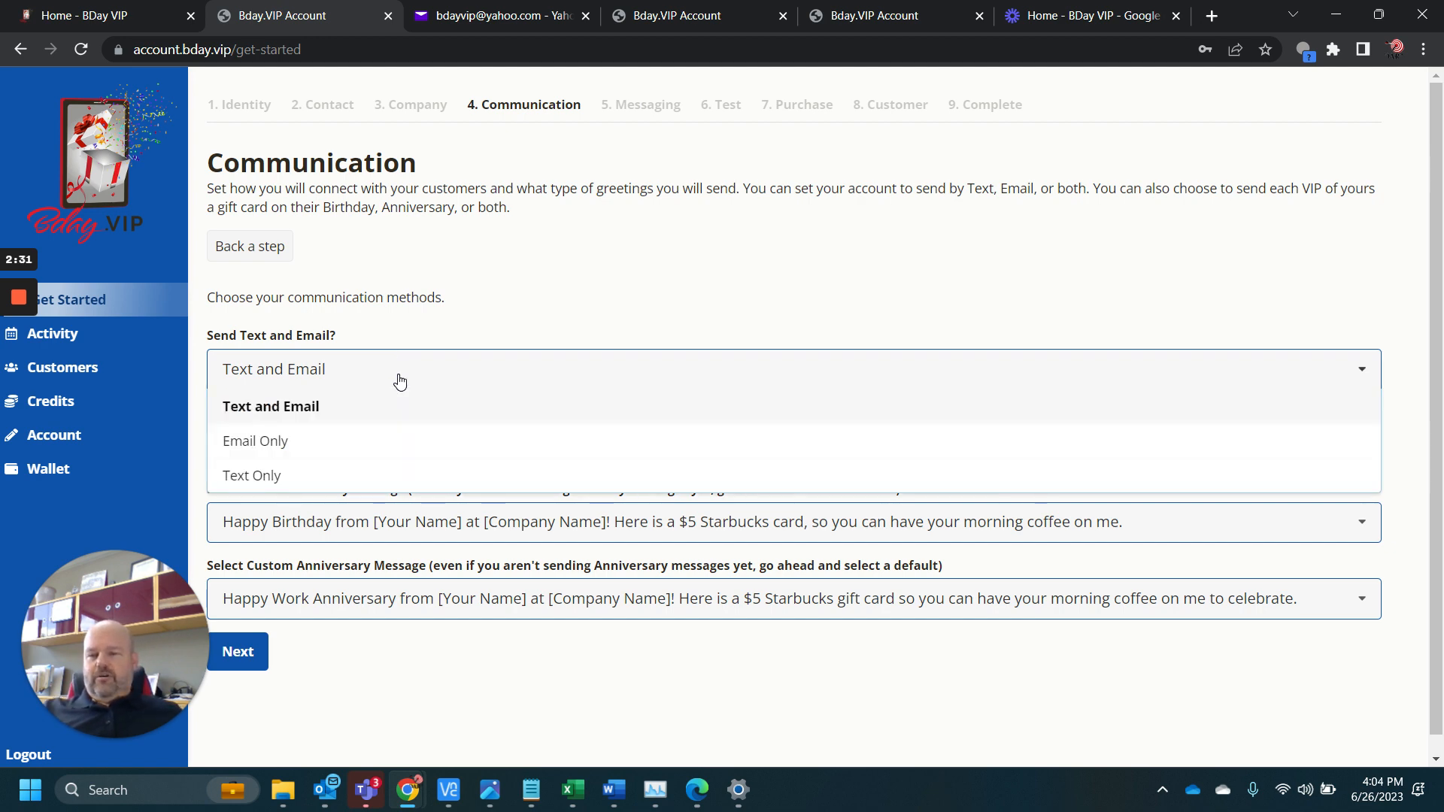
left_click(293, 410)
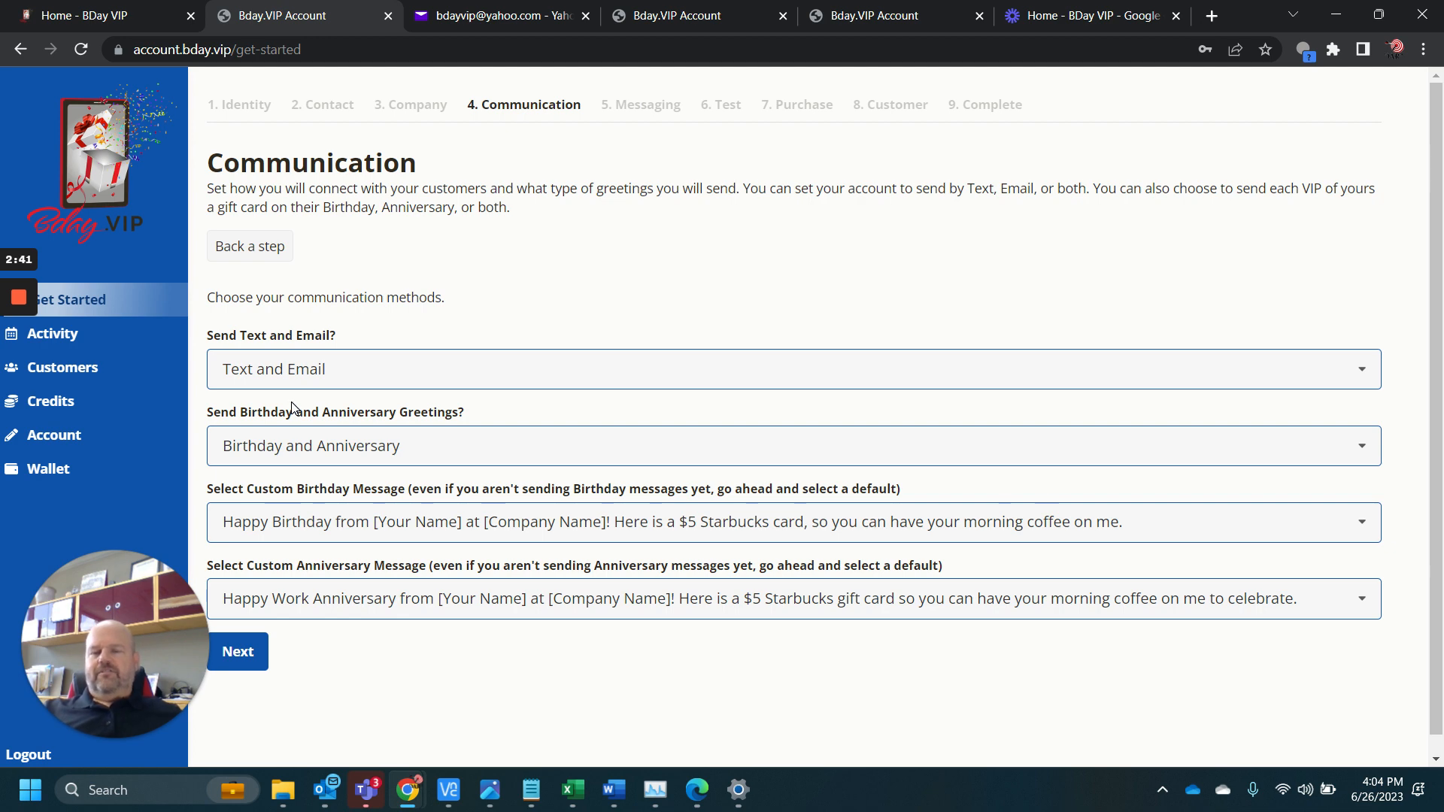
left_click(315, 450)
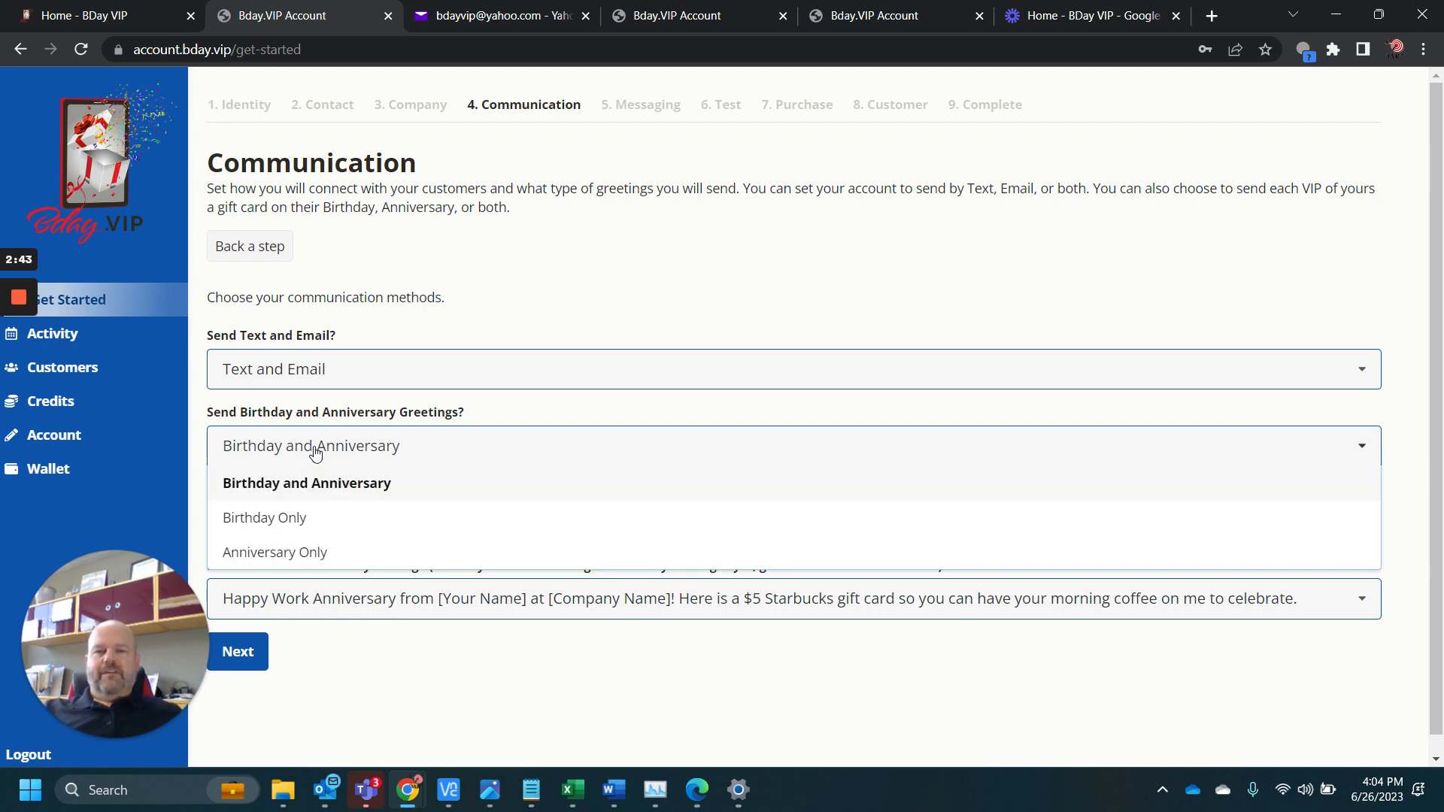
left_click(343, 491)
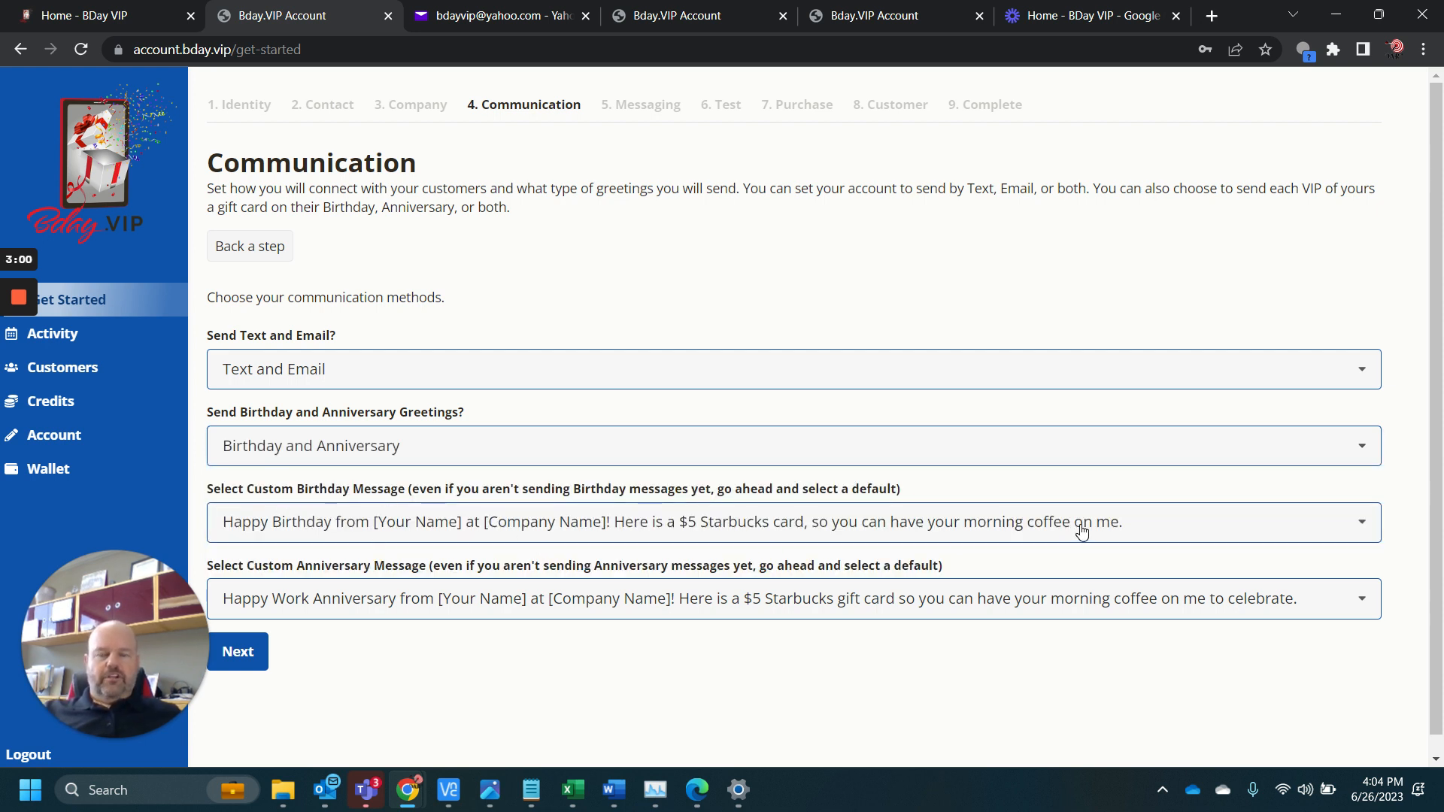
Keep the "morning coffee on me" birthday message, select the Happy Home Closing Anniversary message, and continue to the Messaging step
left_click(1151, 531)
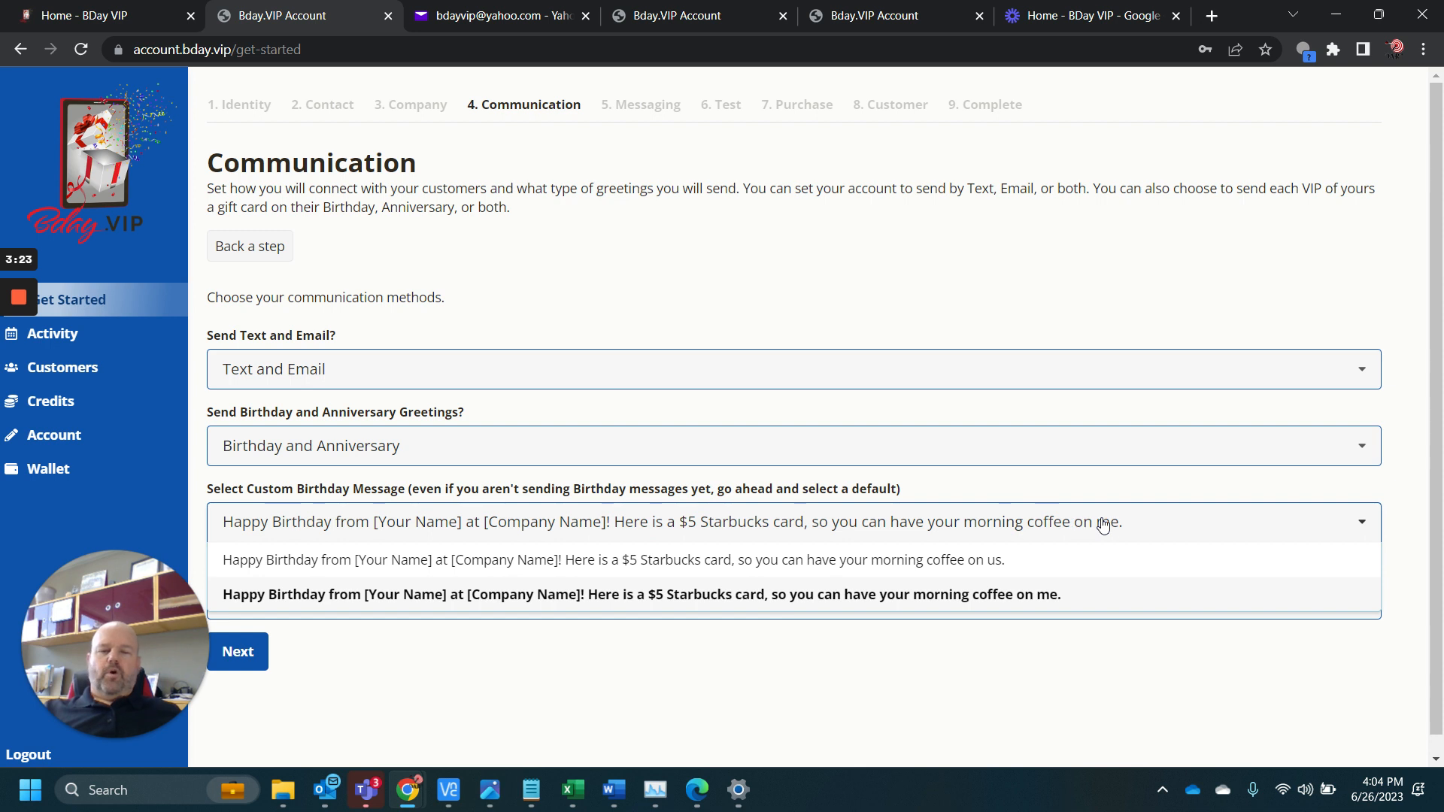
left_click(1166, 305)
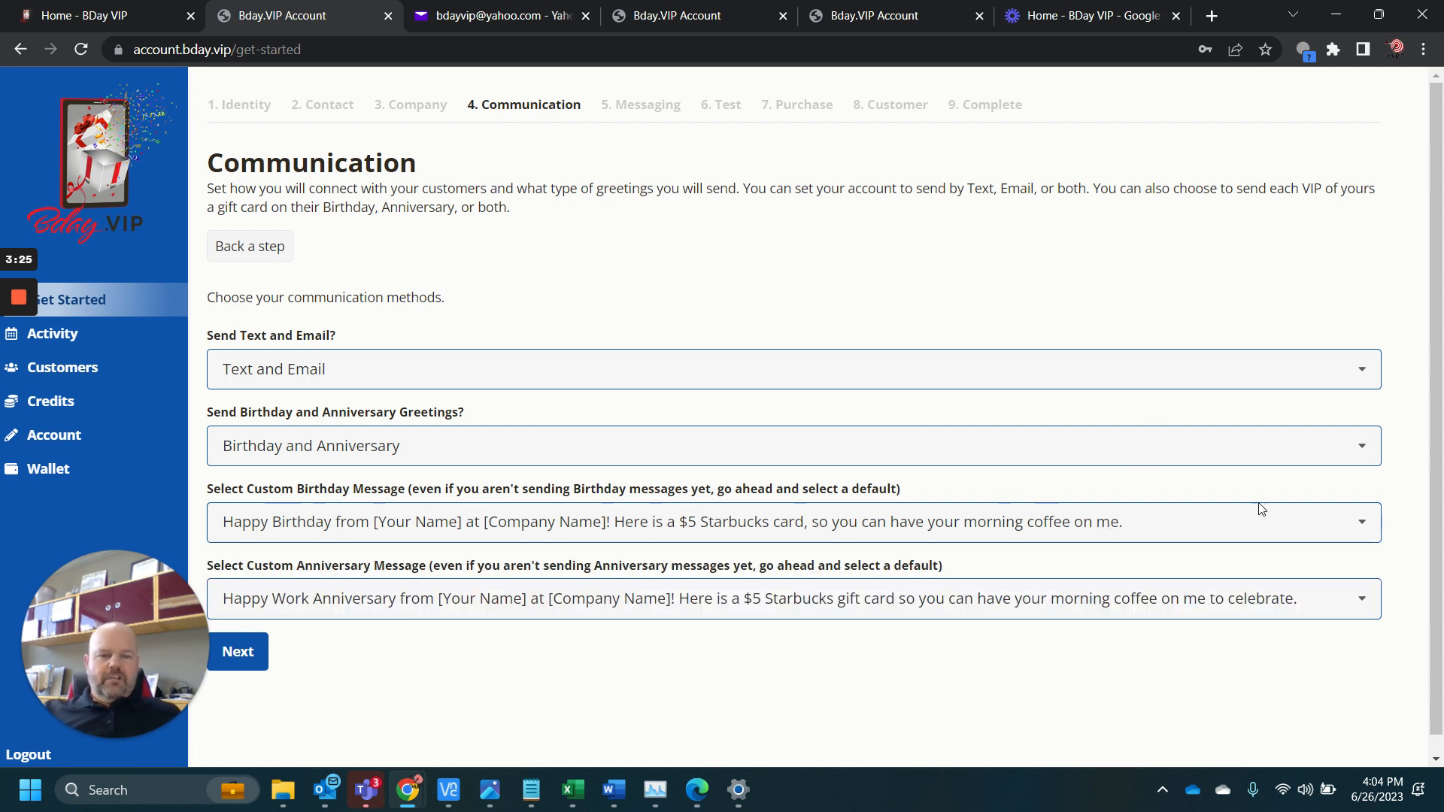
left_click(1364, 602)
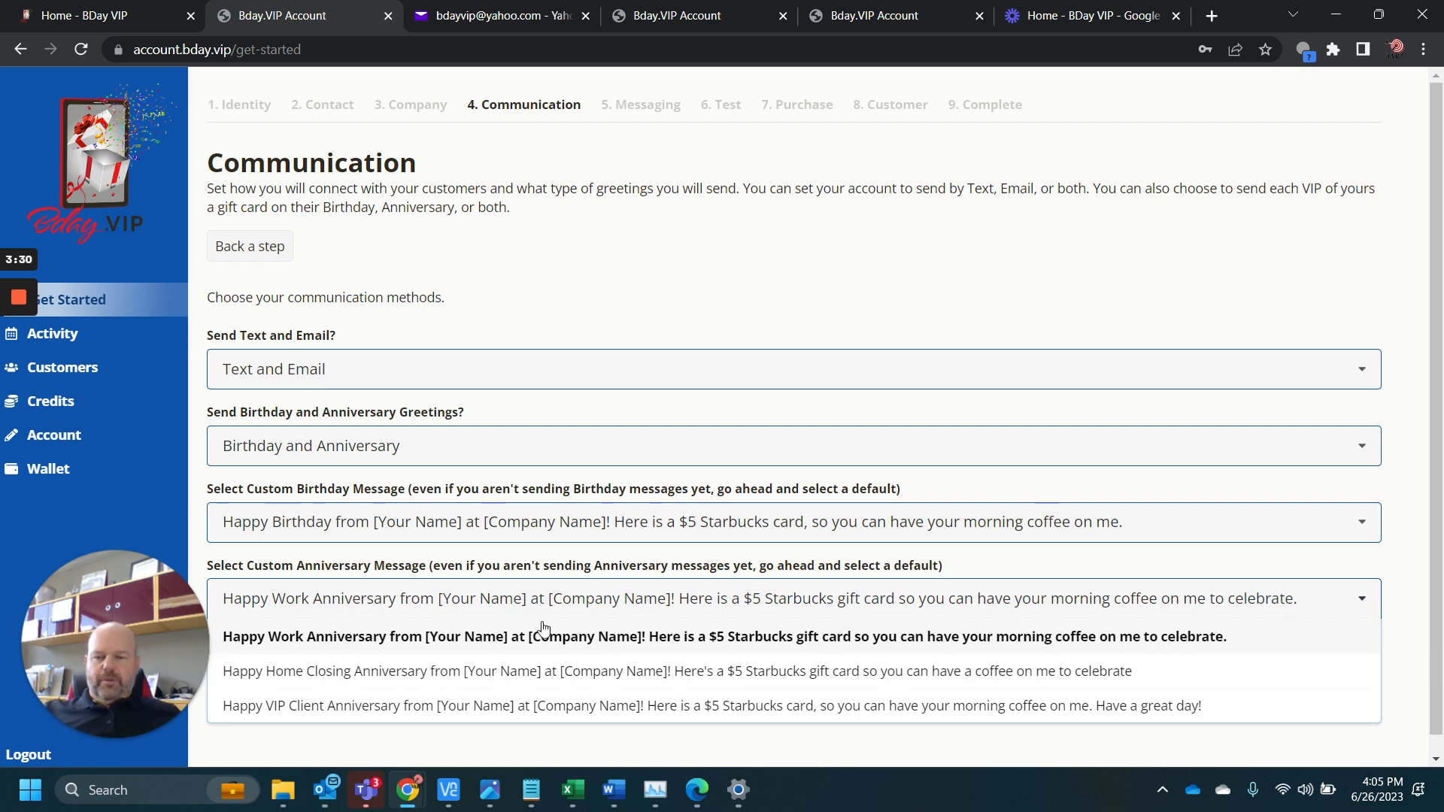
left_click(382, 671)
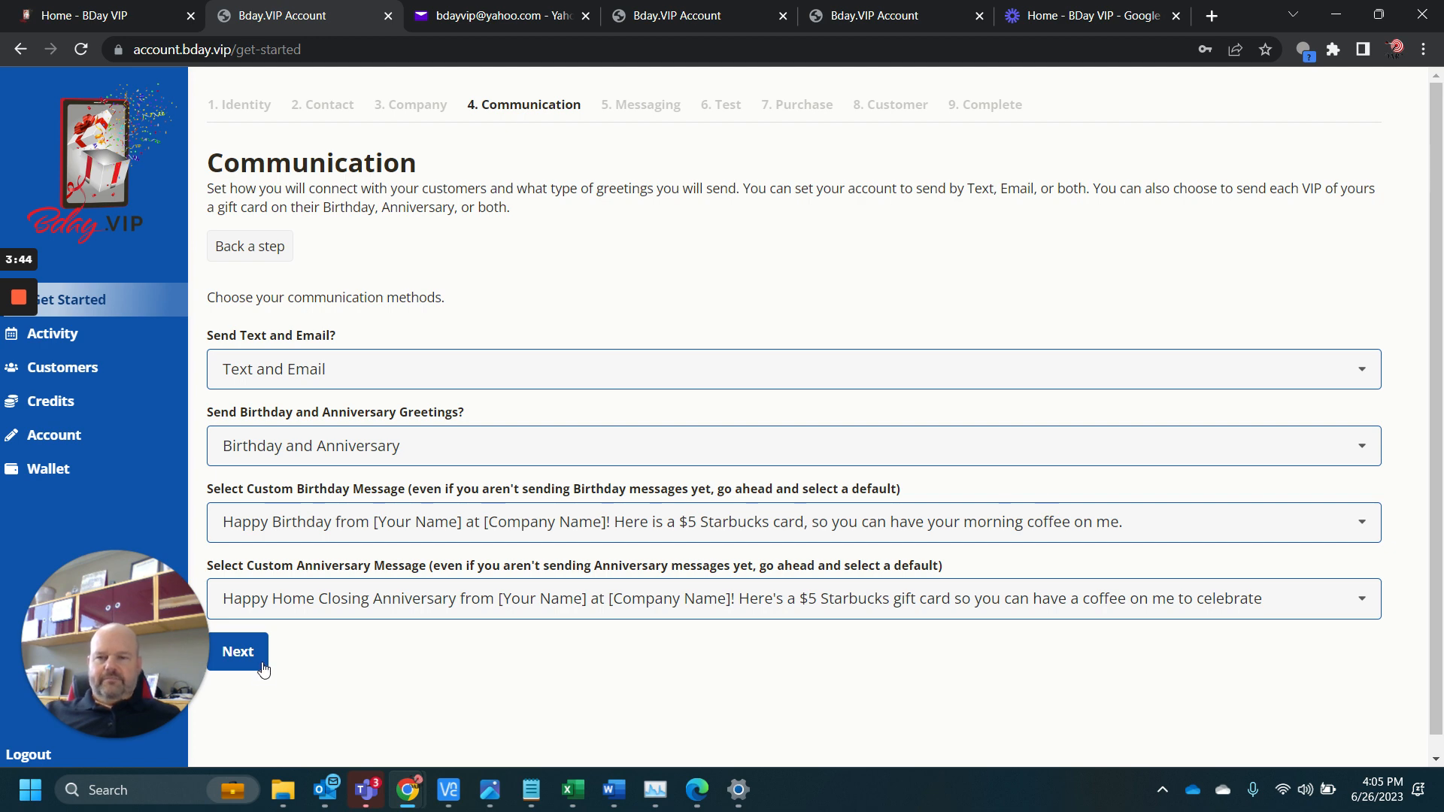
left_click(238, 653)
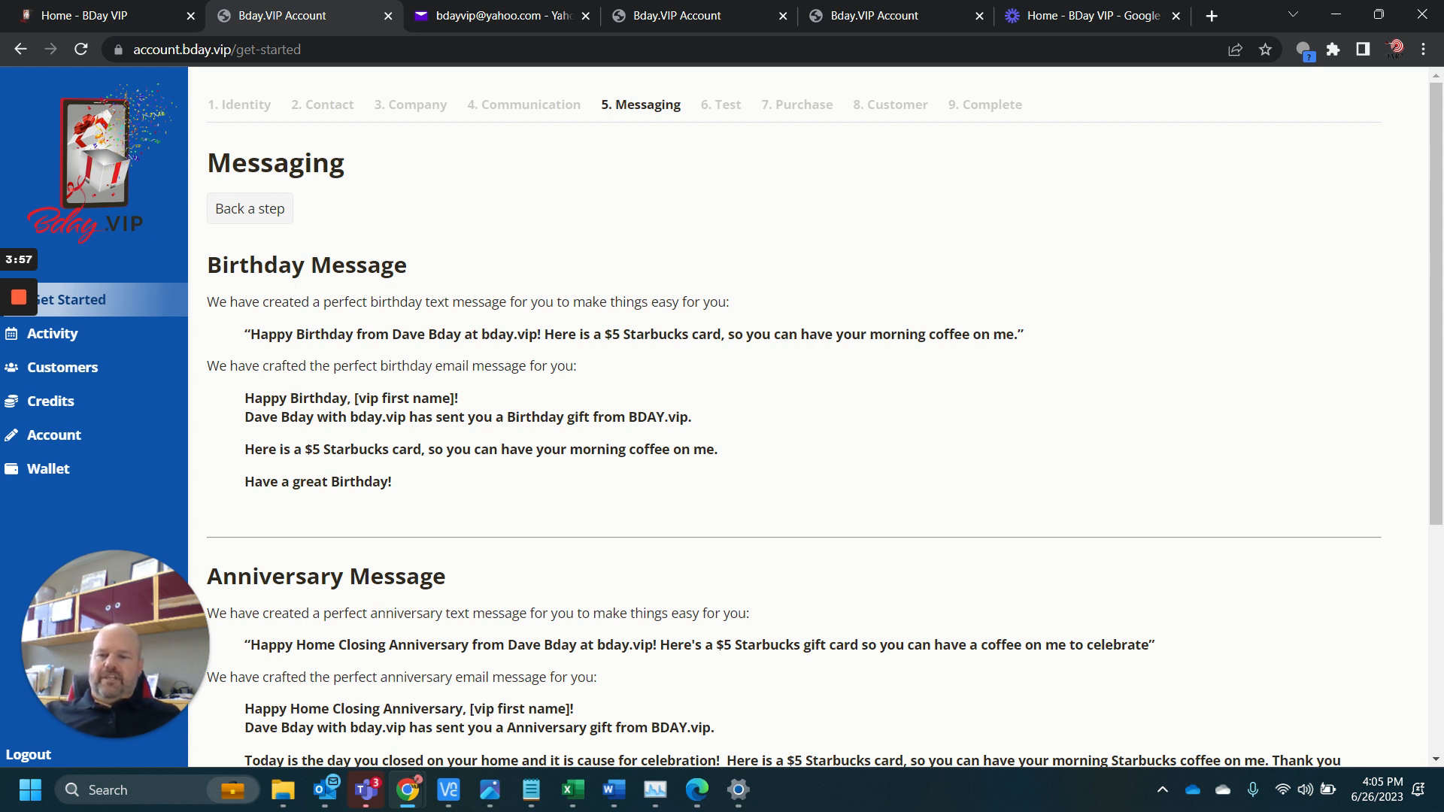
Review the birthday and anniversary message texts, then accept the filled-in default zip code and continue to the Test step
left_click_drag(380, 367, 524, 356)
left_click(524, 357)
scroll(524, 357, "down", 5)
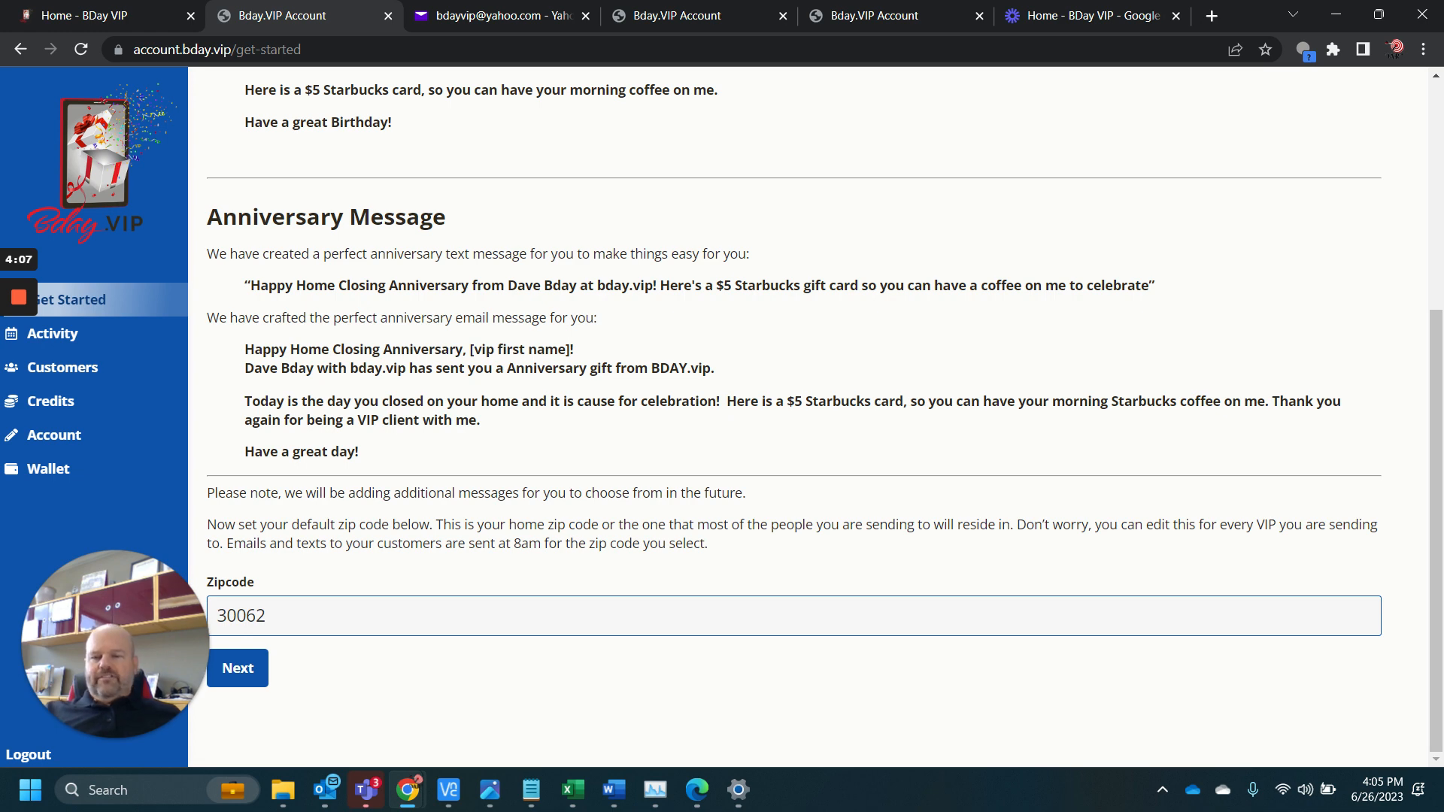
scroll(809, 417, "up", 2)
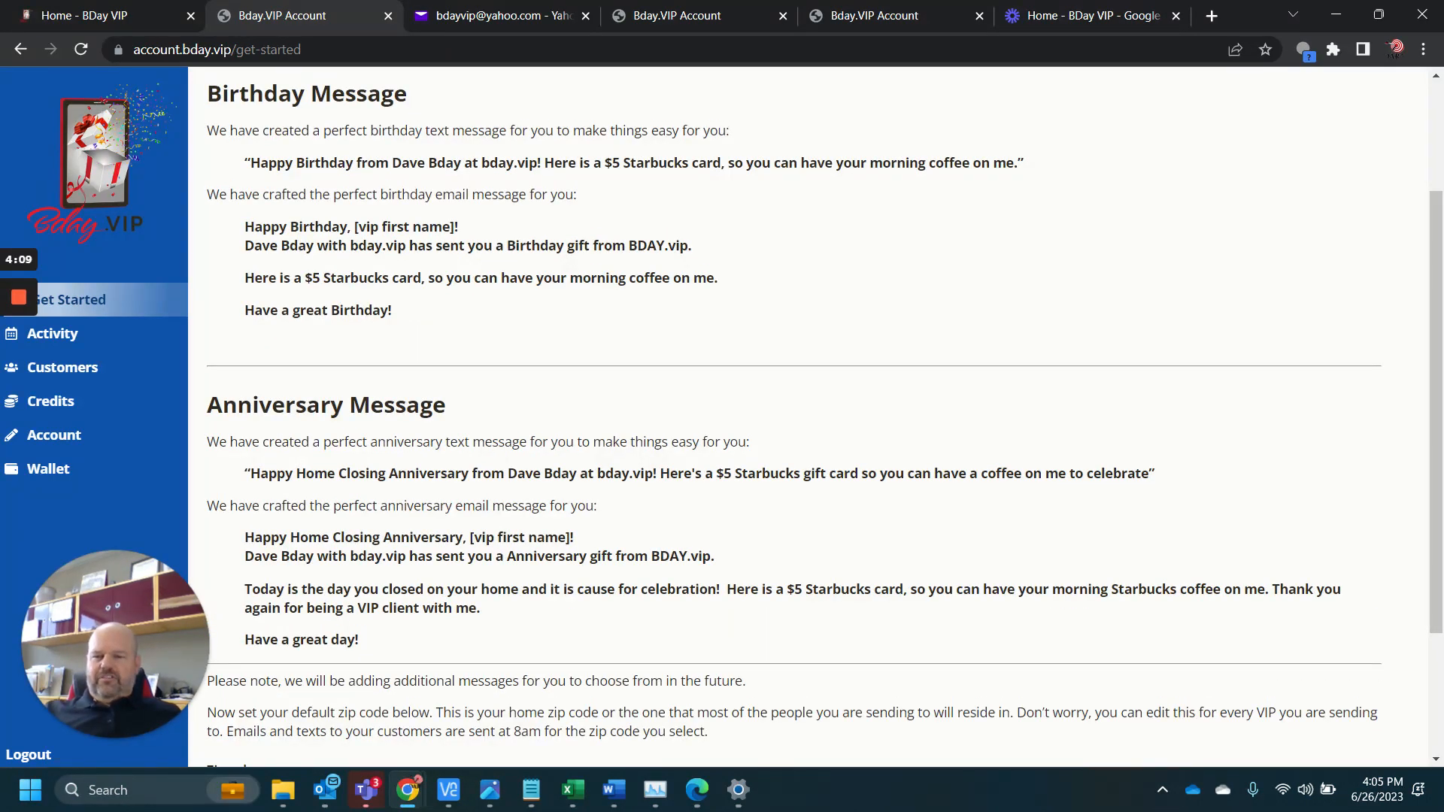
scroll(432, 510, "up", 2)
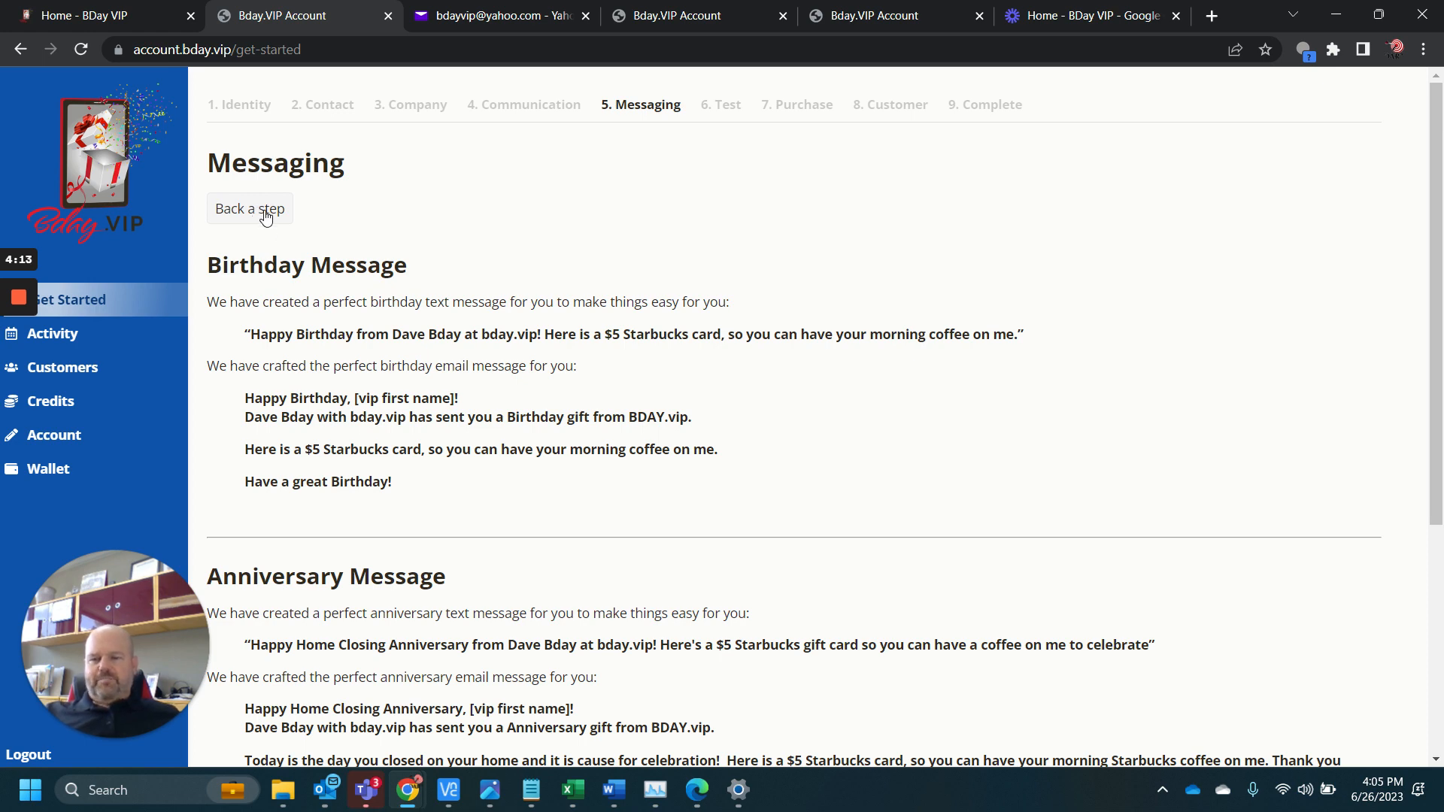
scroll(297, 258, "down", 4)
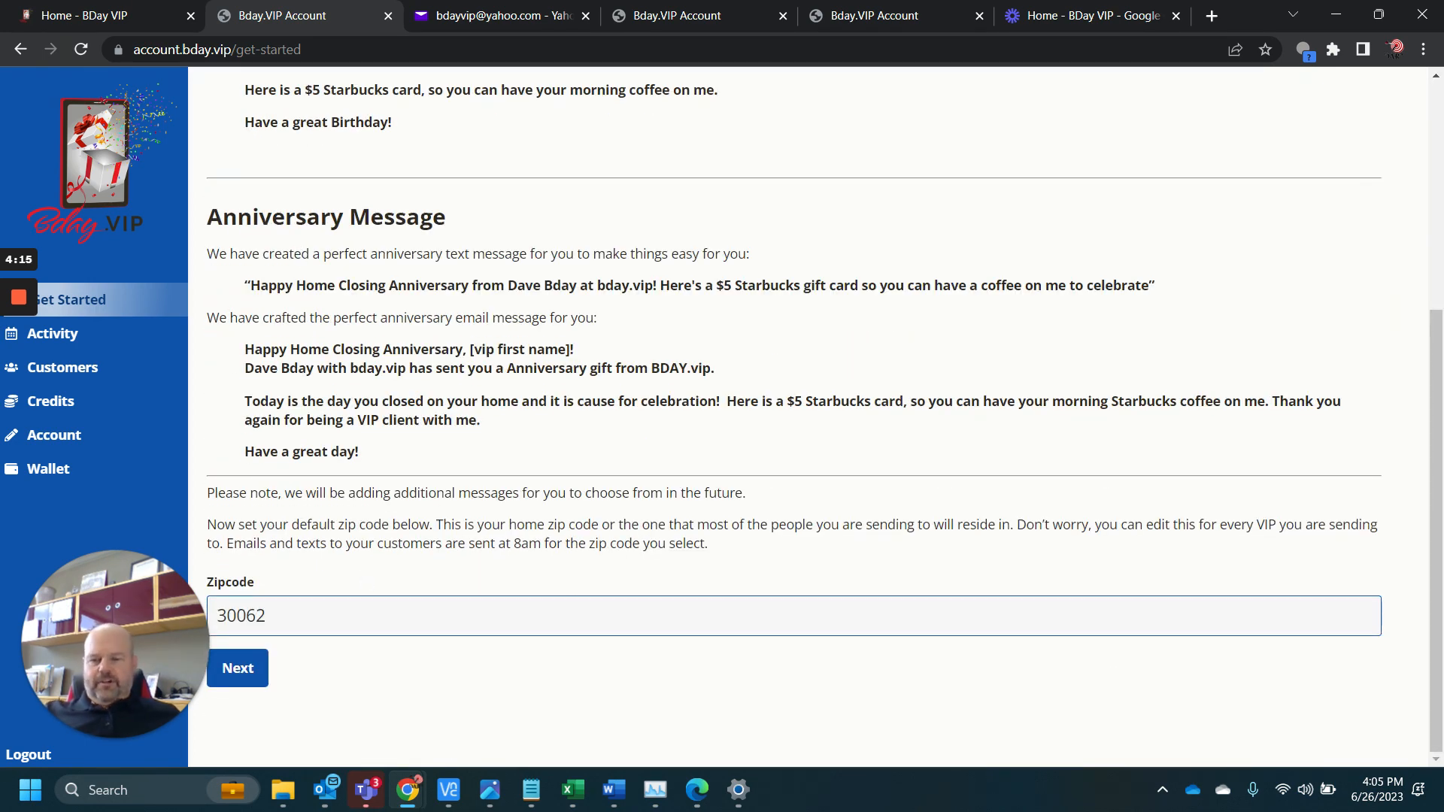
left_click(260, 667)
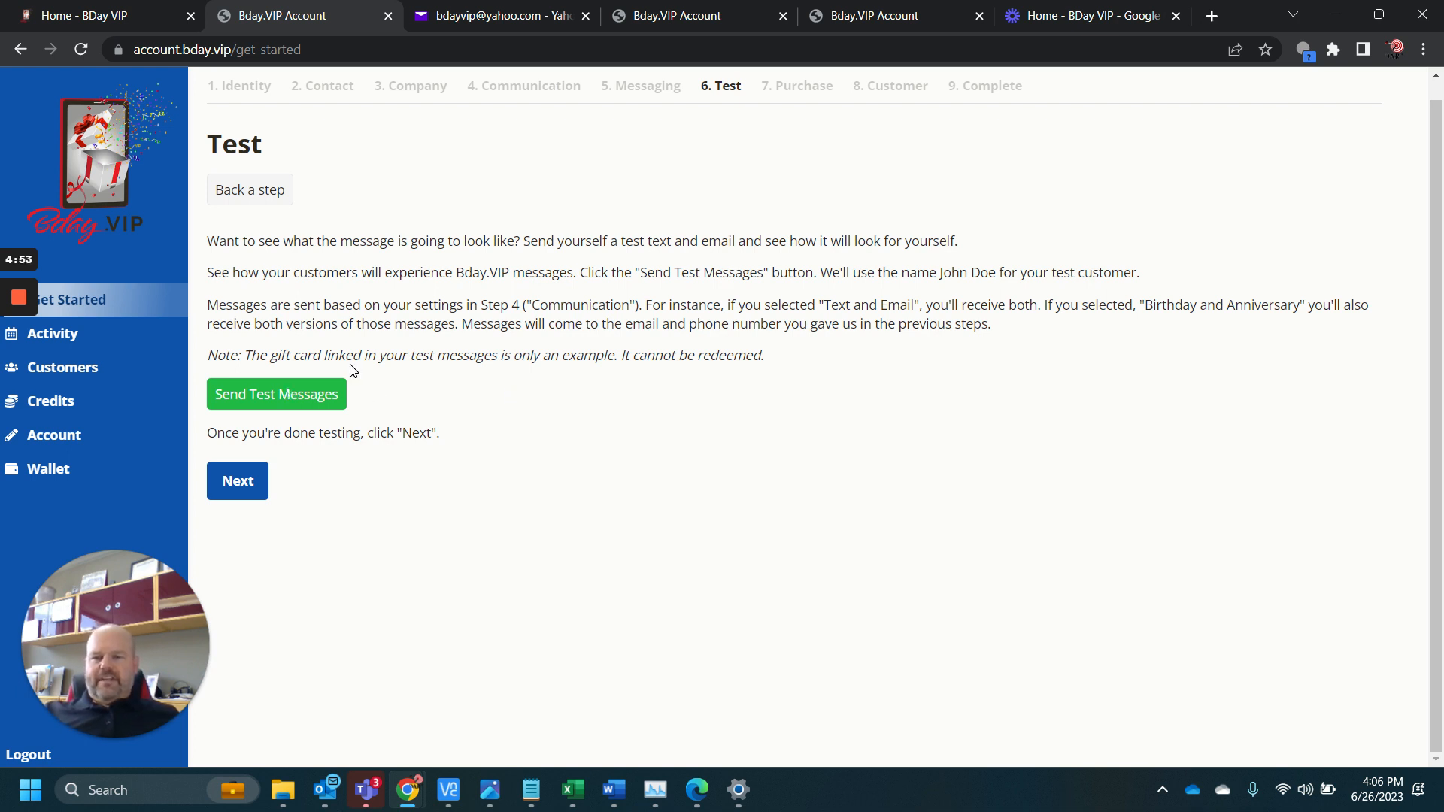
Send the test messages and continue to the Purchase step
left_click(295, 394)
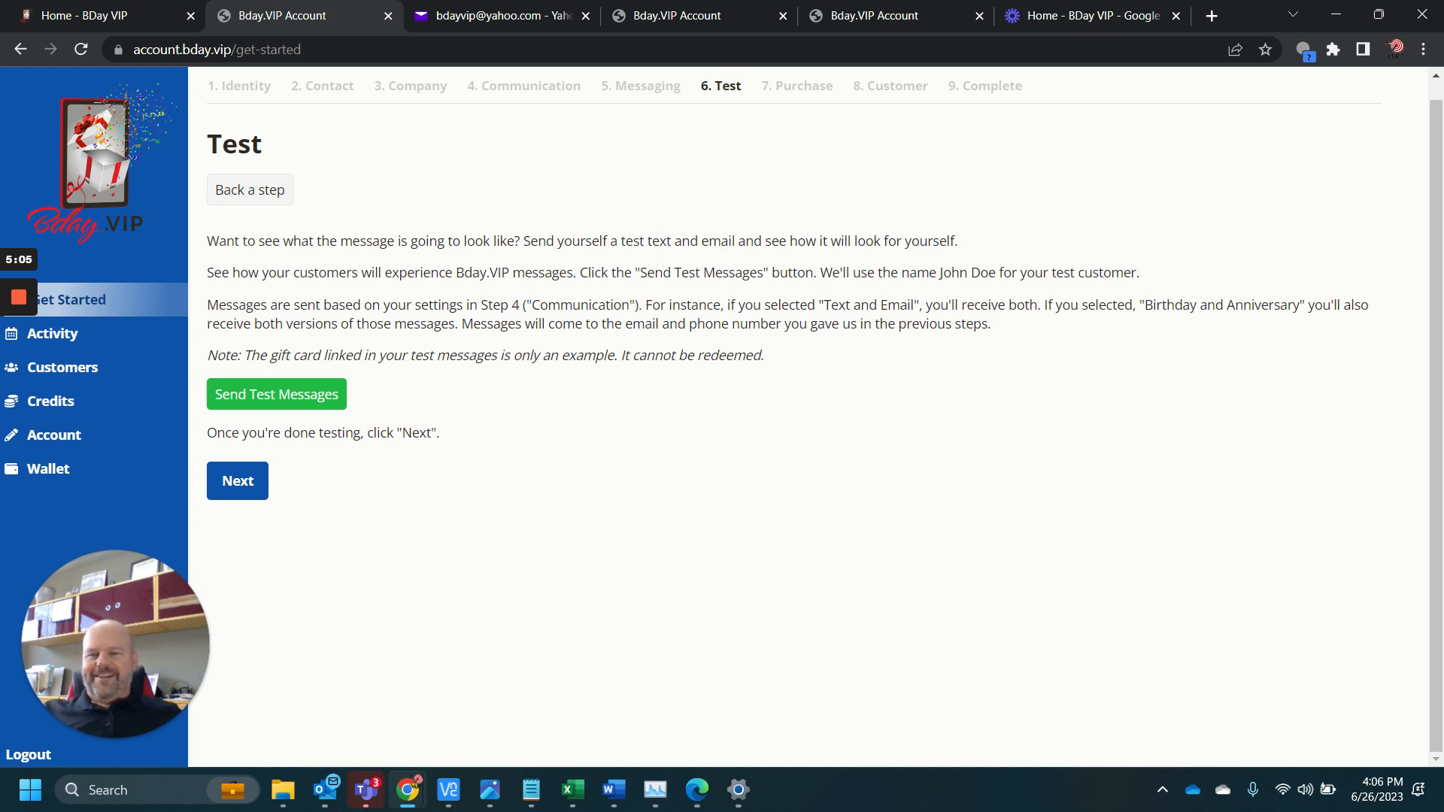
left_click(241, 485)
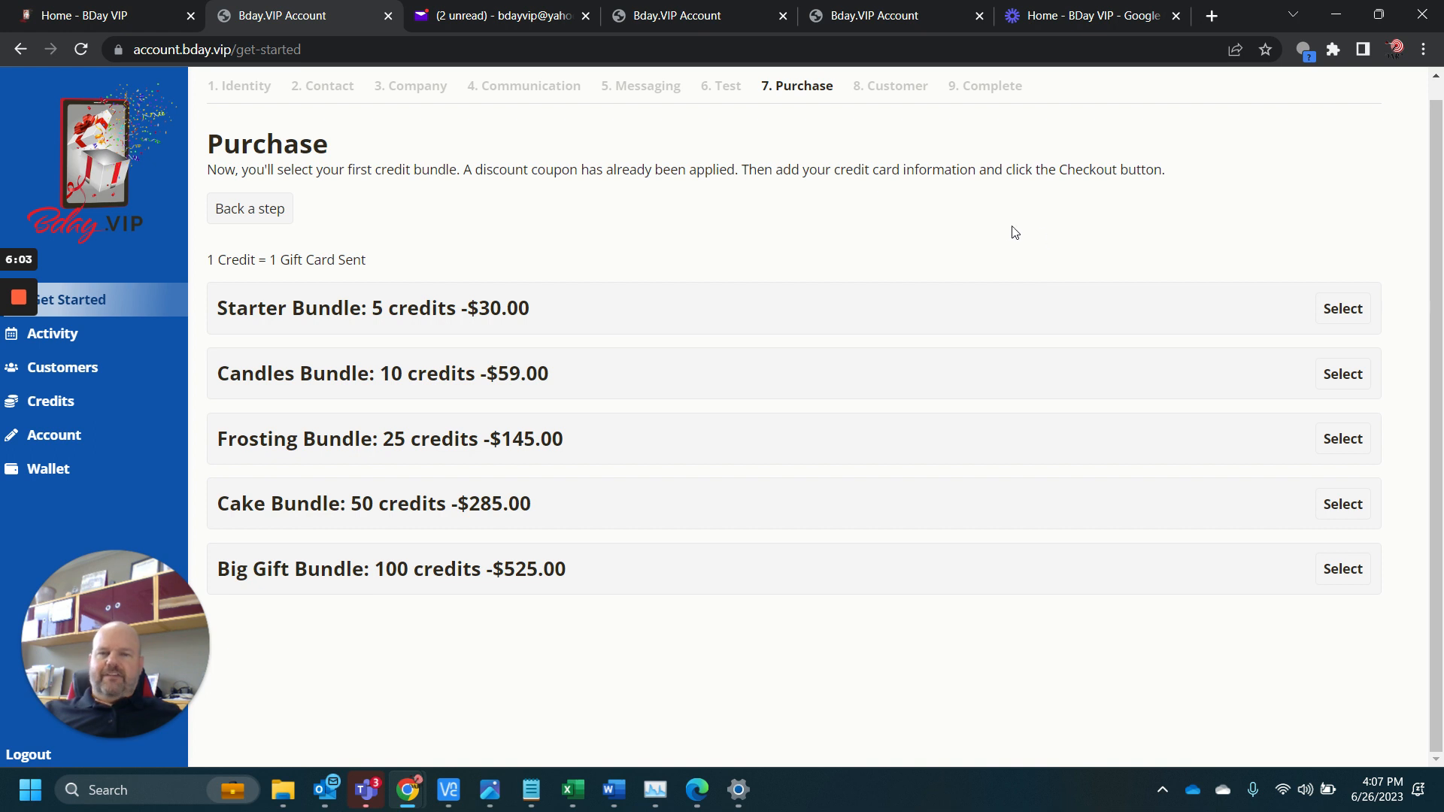
Open the Customers section, start adding a single customer, and enter the customer's first and last name
left_click(47, 368)
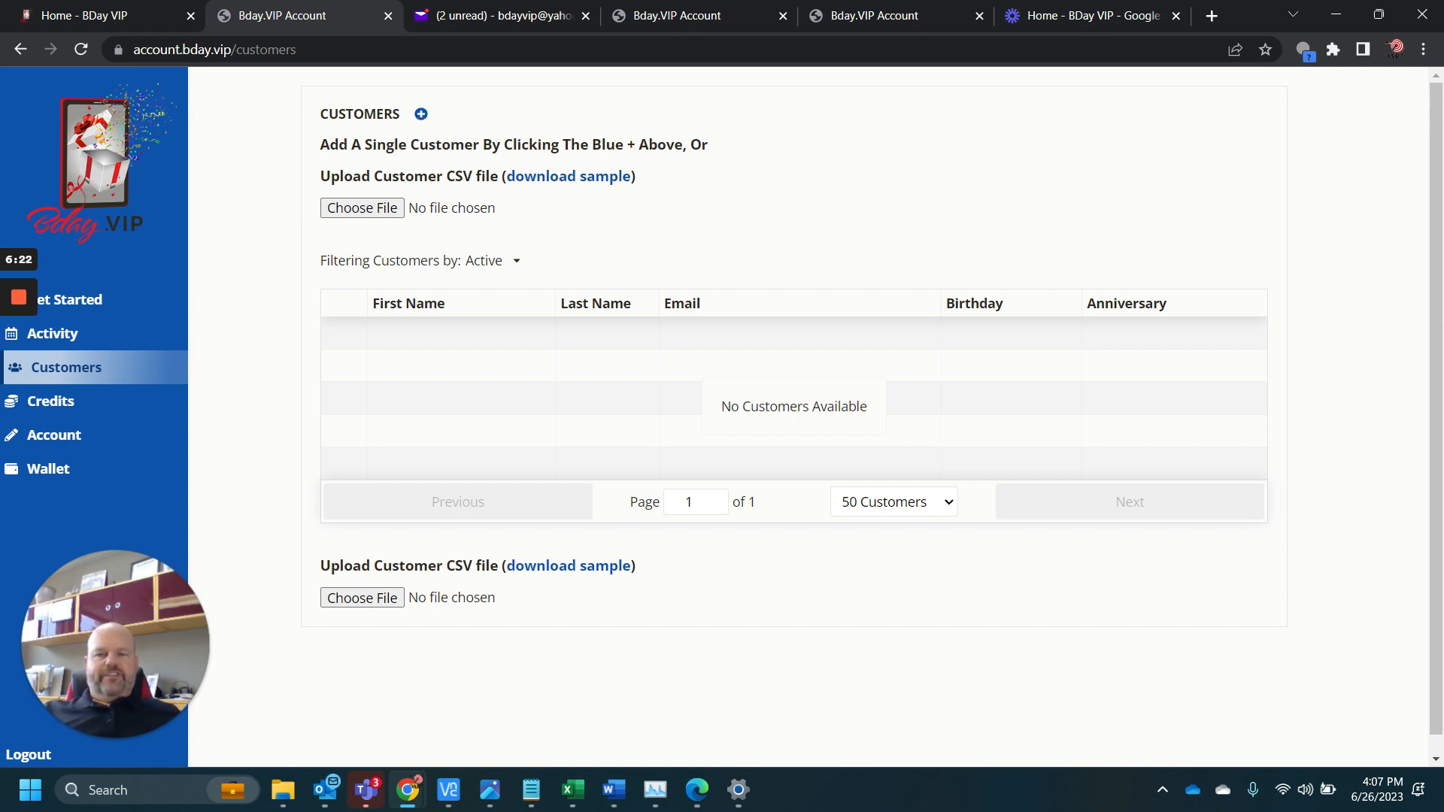
left_click(421, 115)
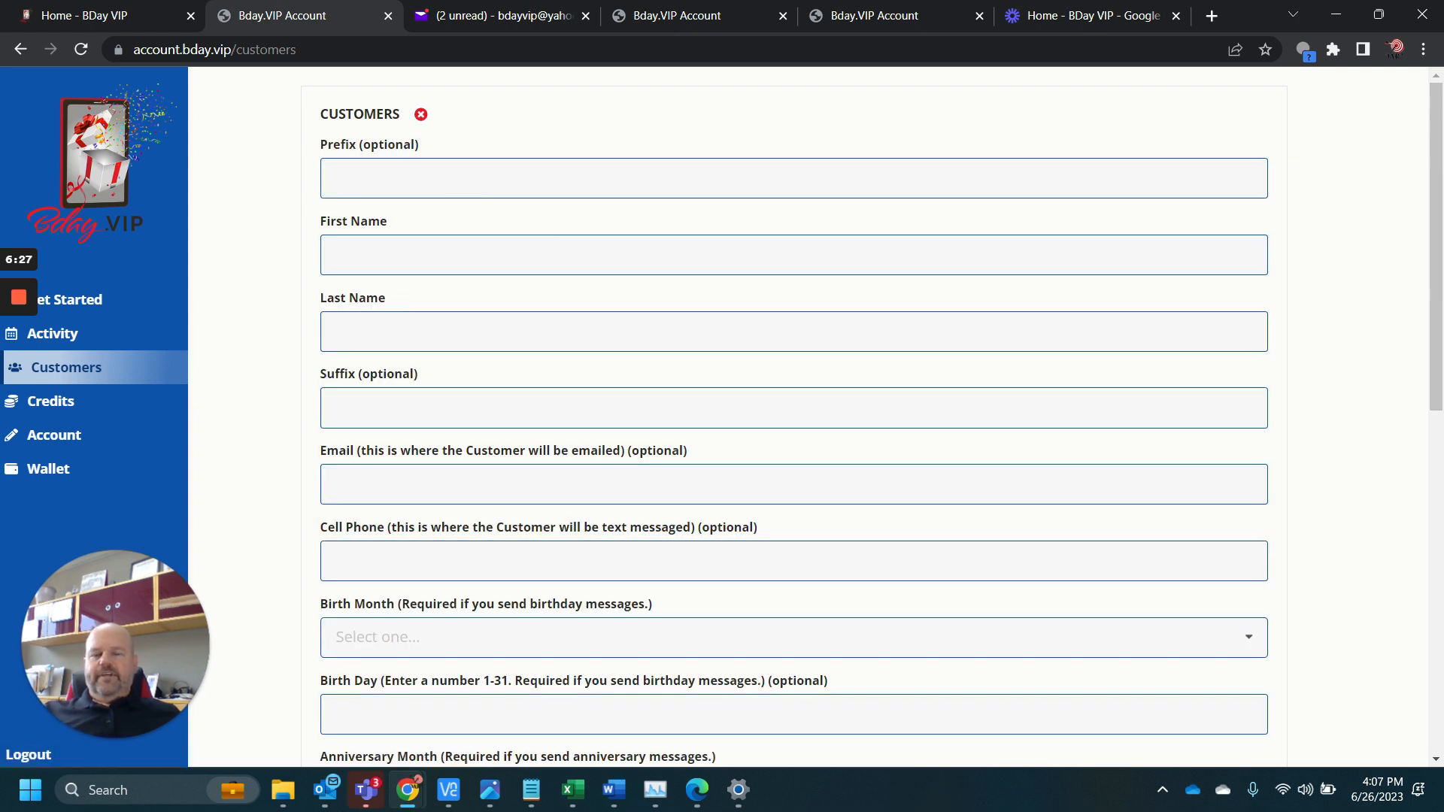
left_click(384, 256)
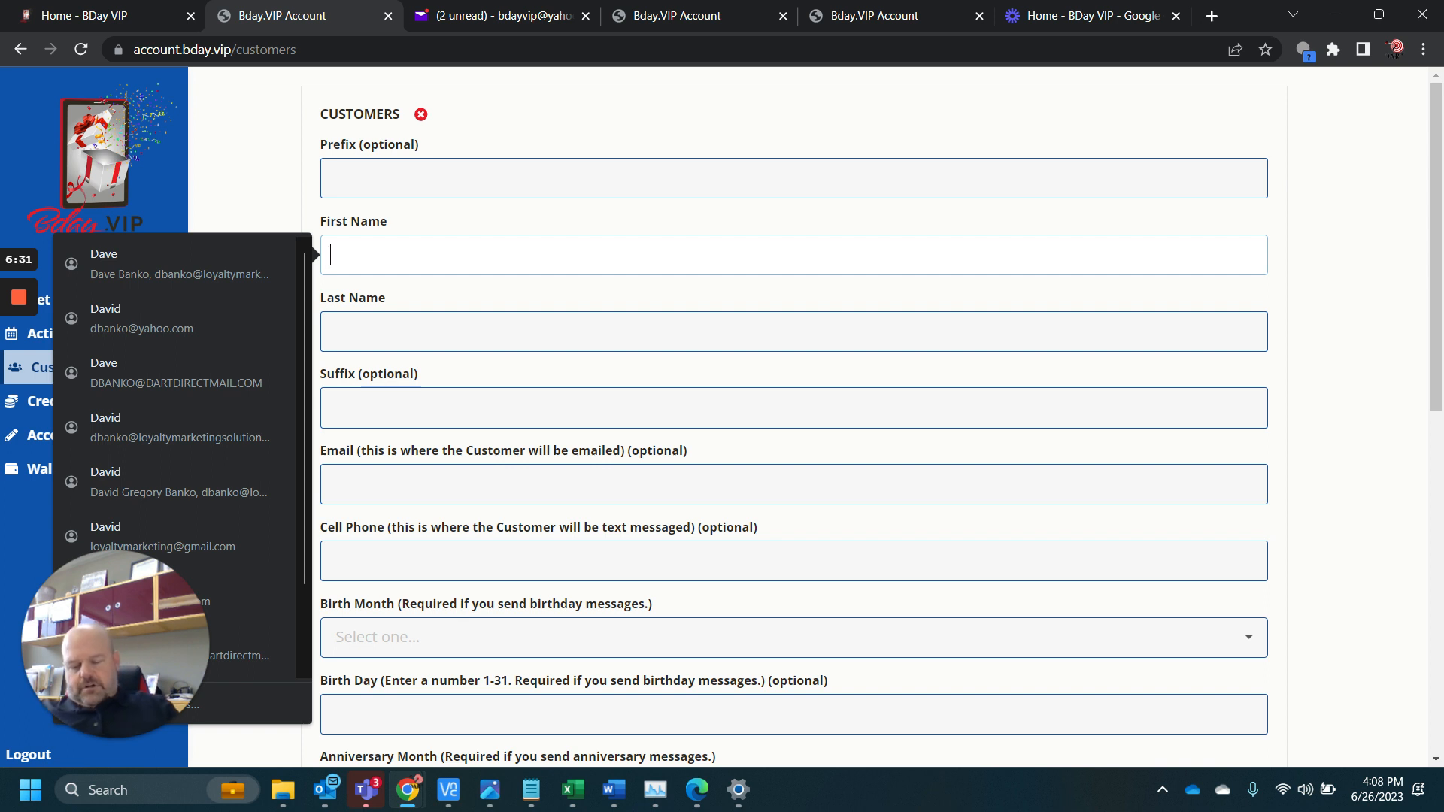
type("Jane")
key("Tab")
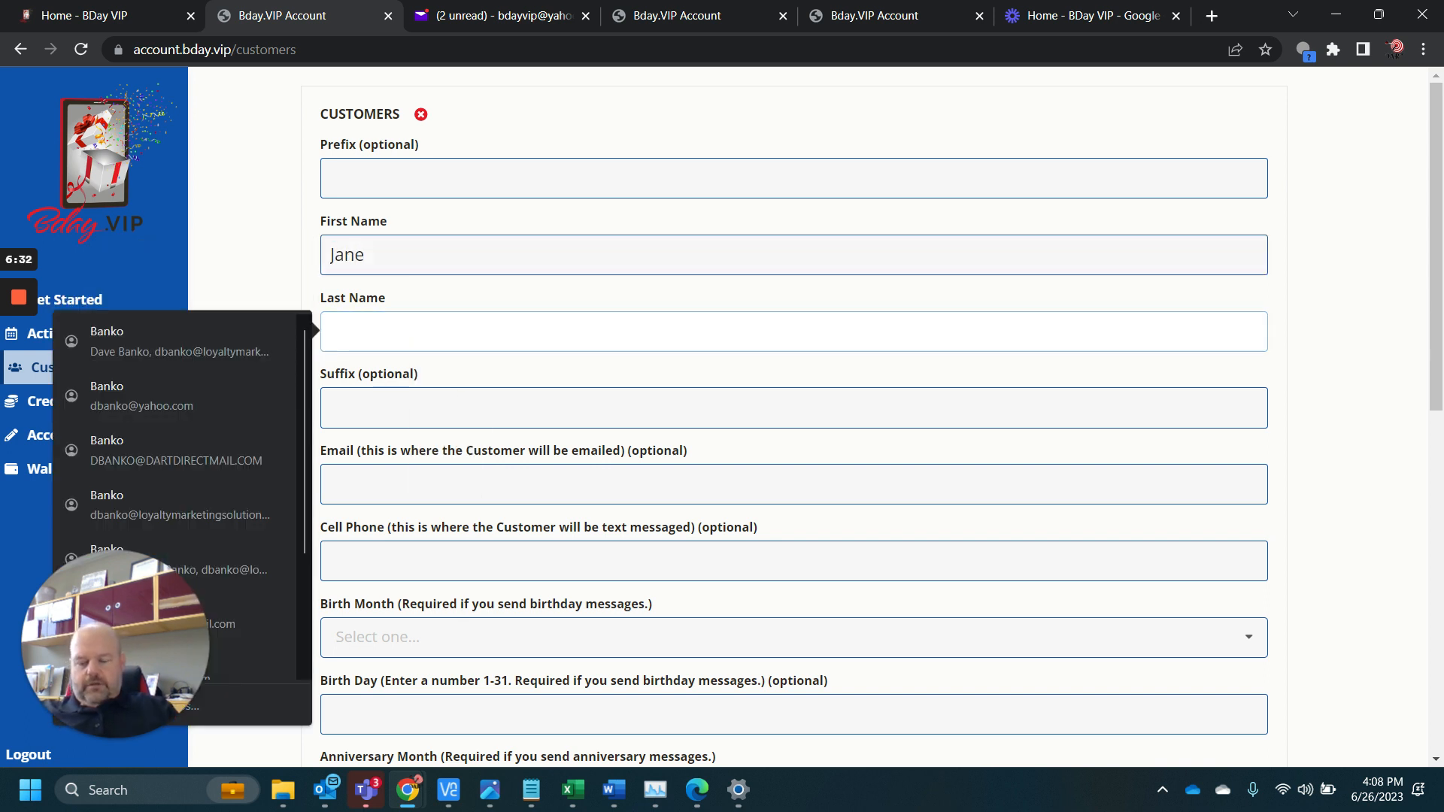
type("BDAY")
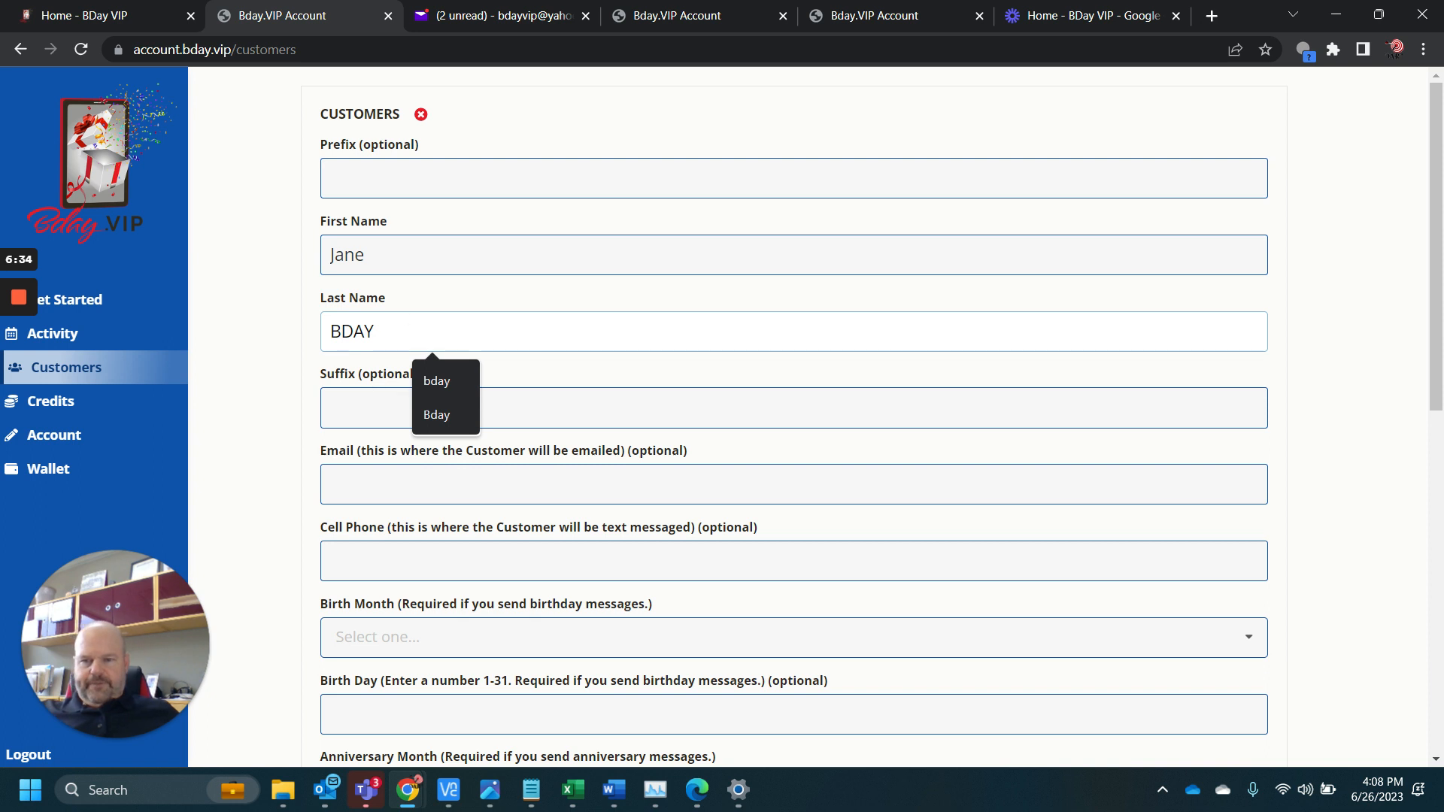
Fill in the new customer's email with the suggested saved address and enter the cell phone number, leaving the suffix empty
key("Tab")
key("Tab")
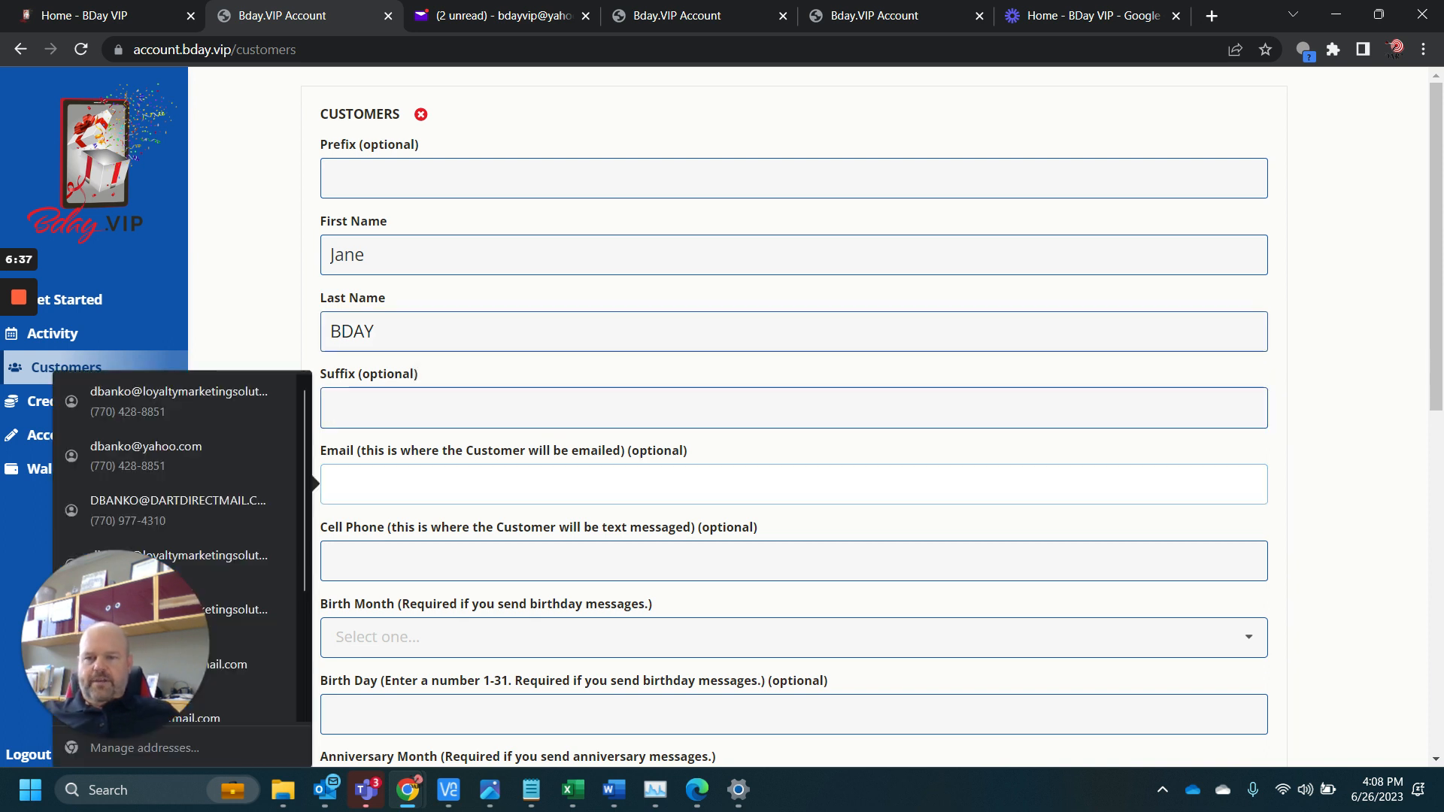
type("Jane")
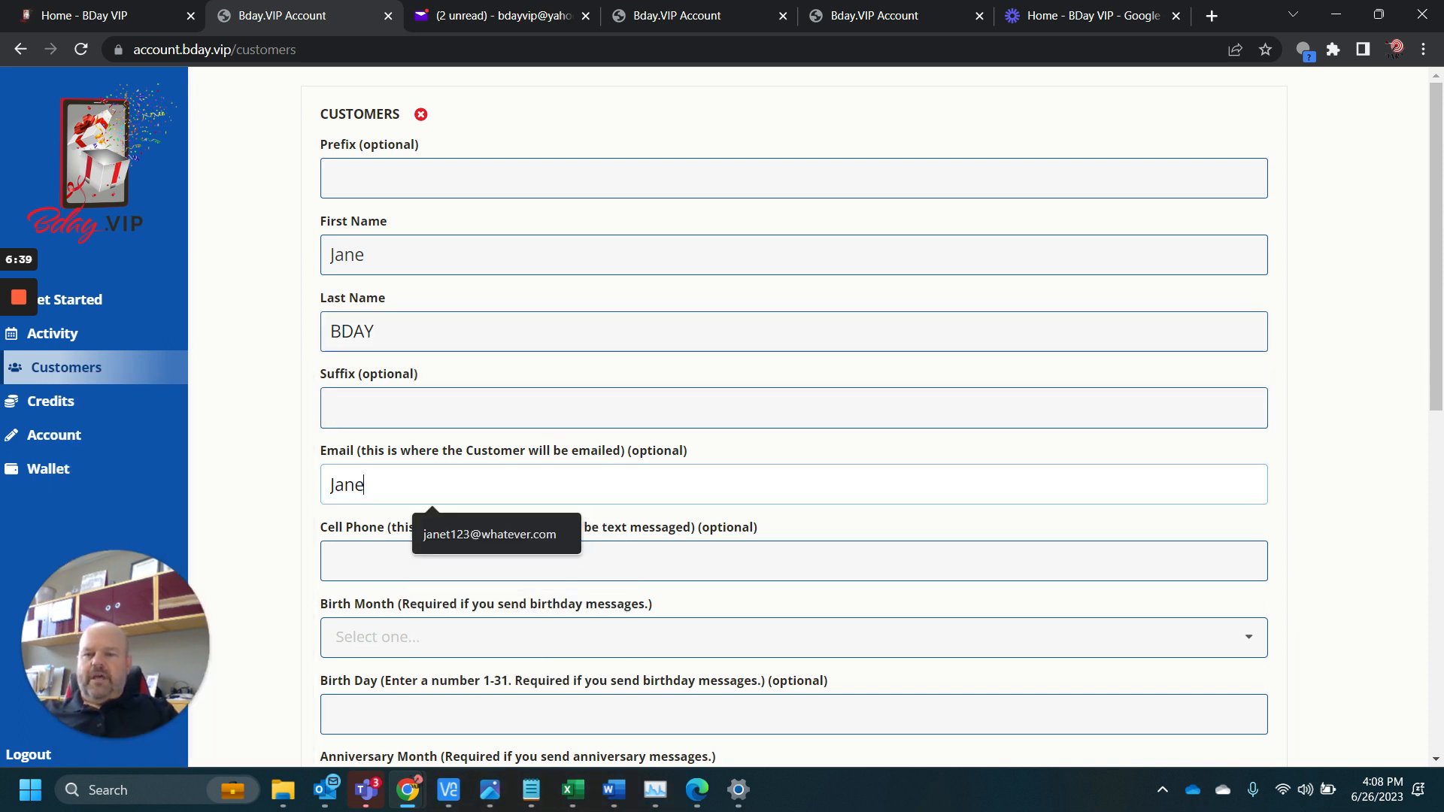
key("Down")
key("Return")
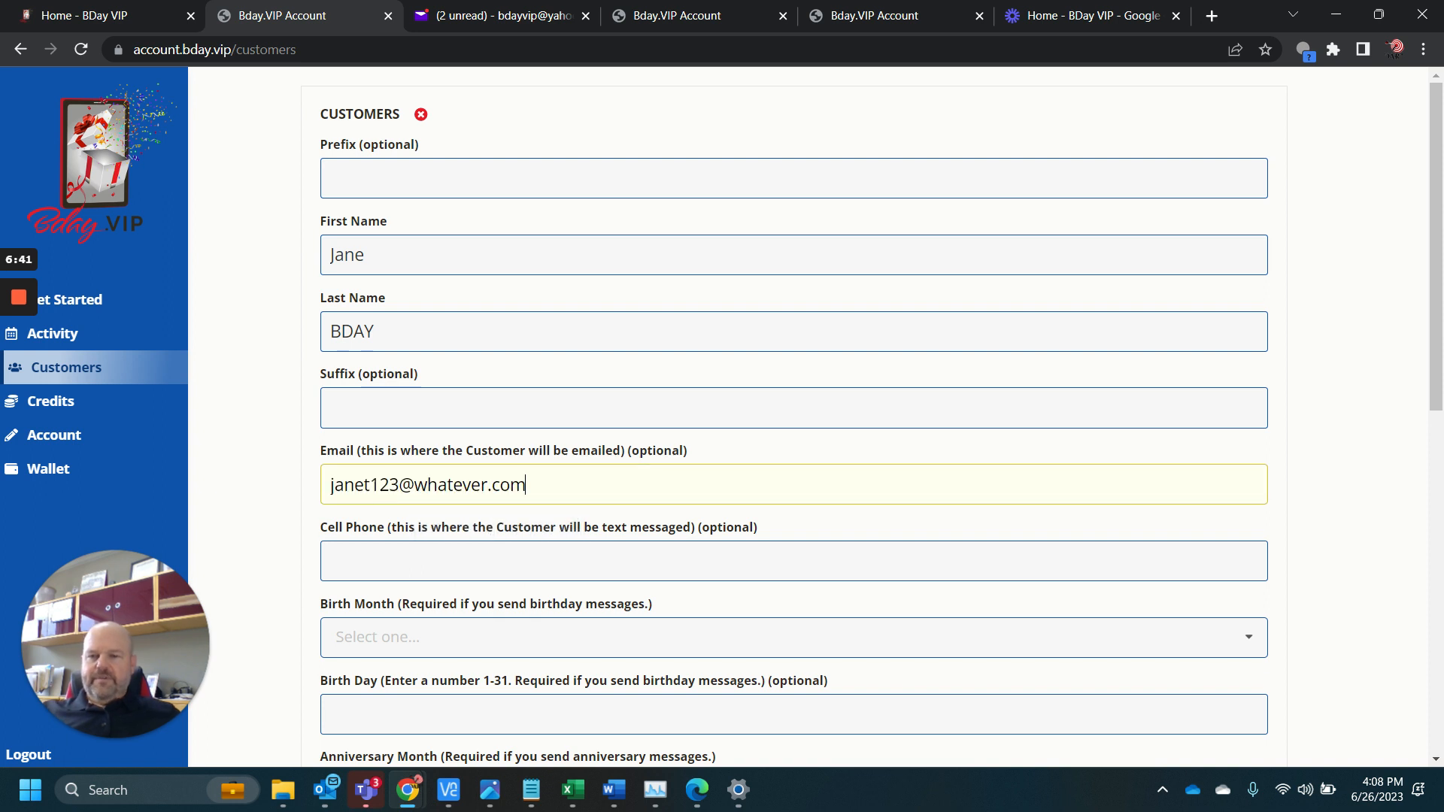
key("Tab")
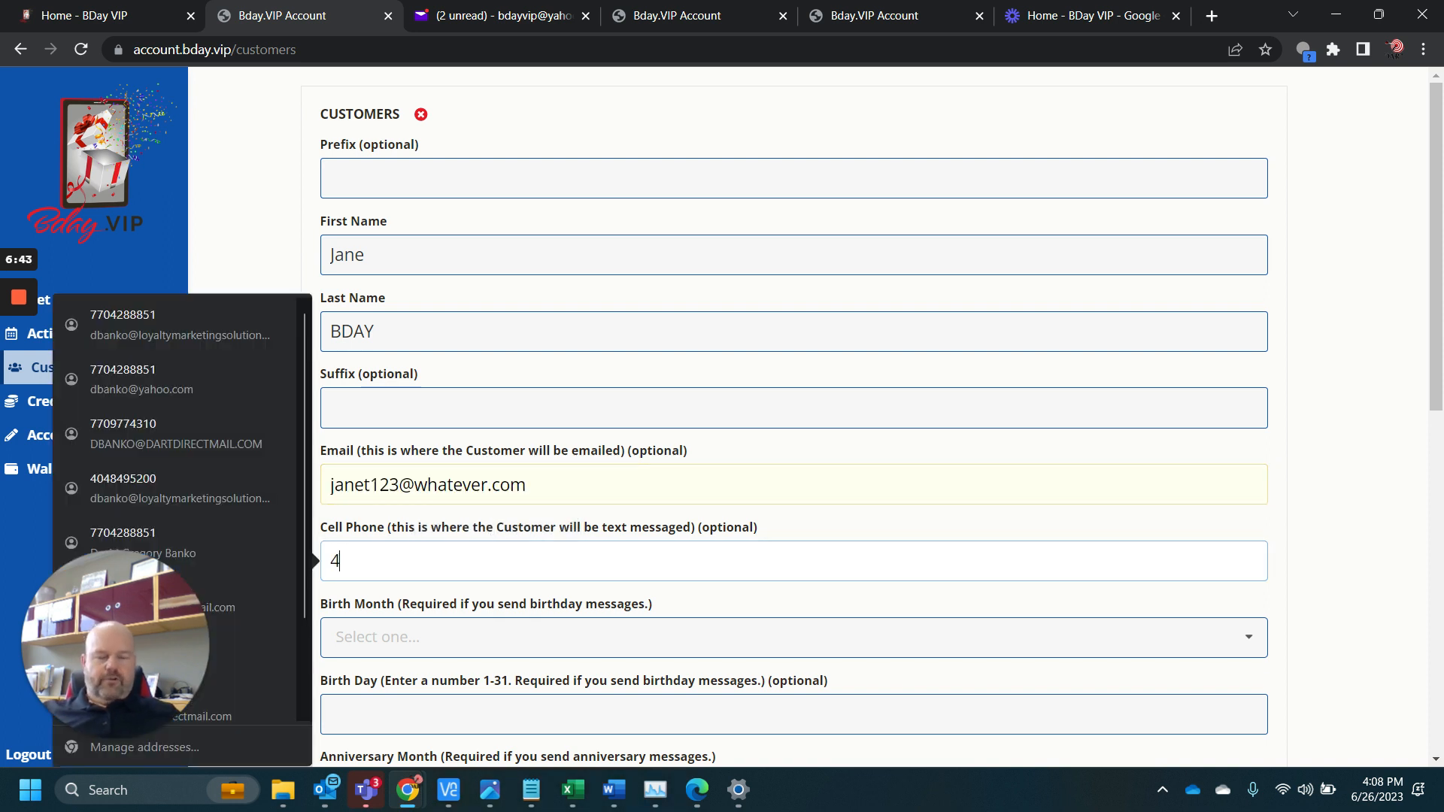
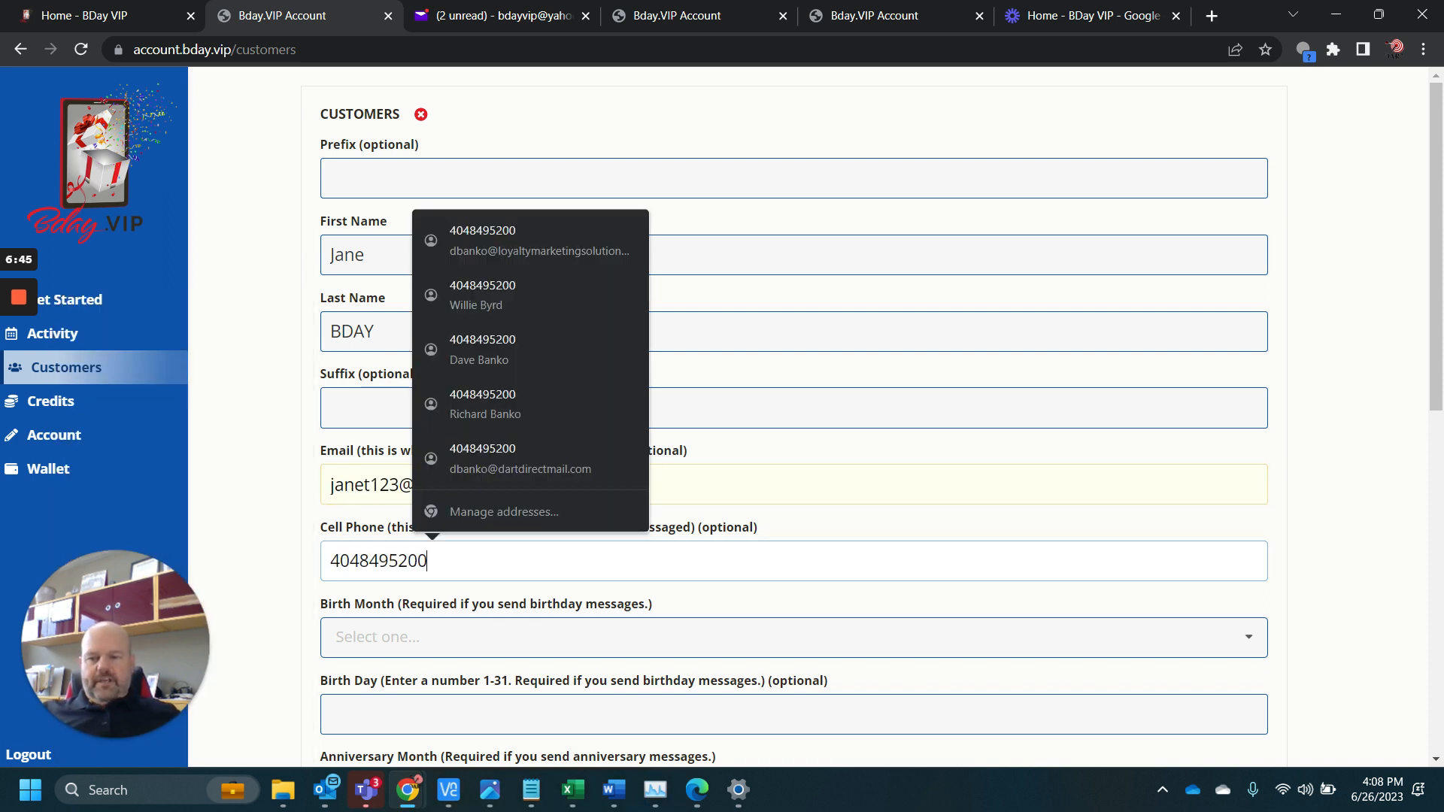
Choose the new customer's birth month and enter the birth day
left_click(403, 645)
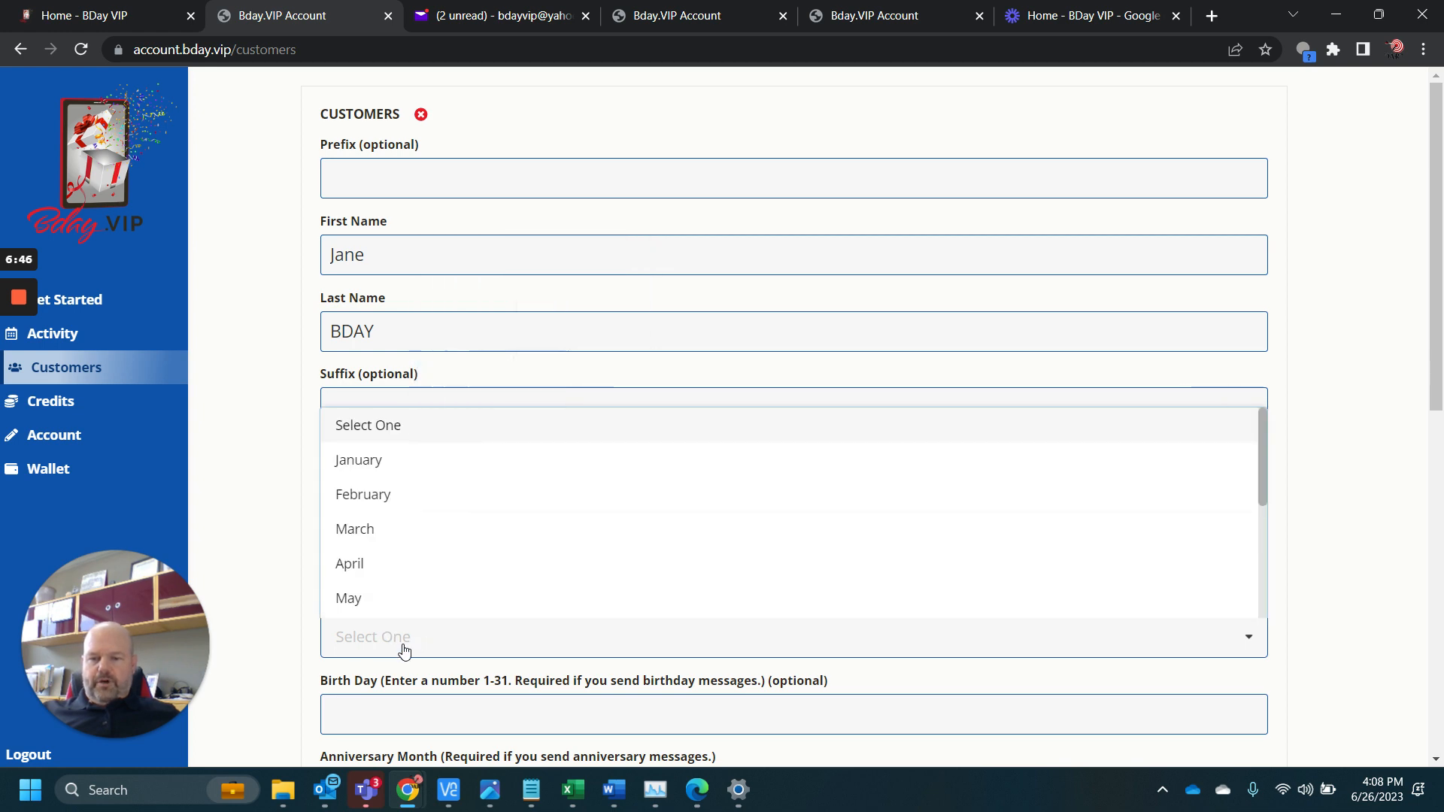
left_click(429, 471)
scroll(372, 555, "down", 3)
left_click(371, 541)
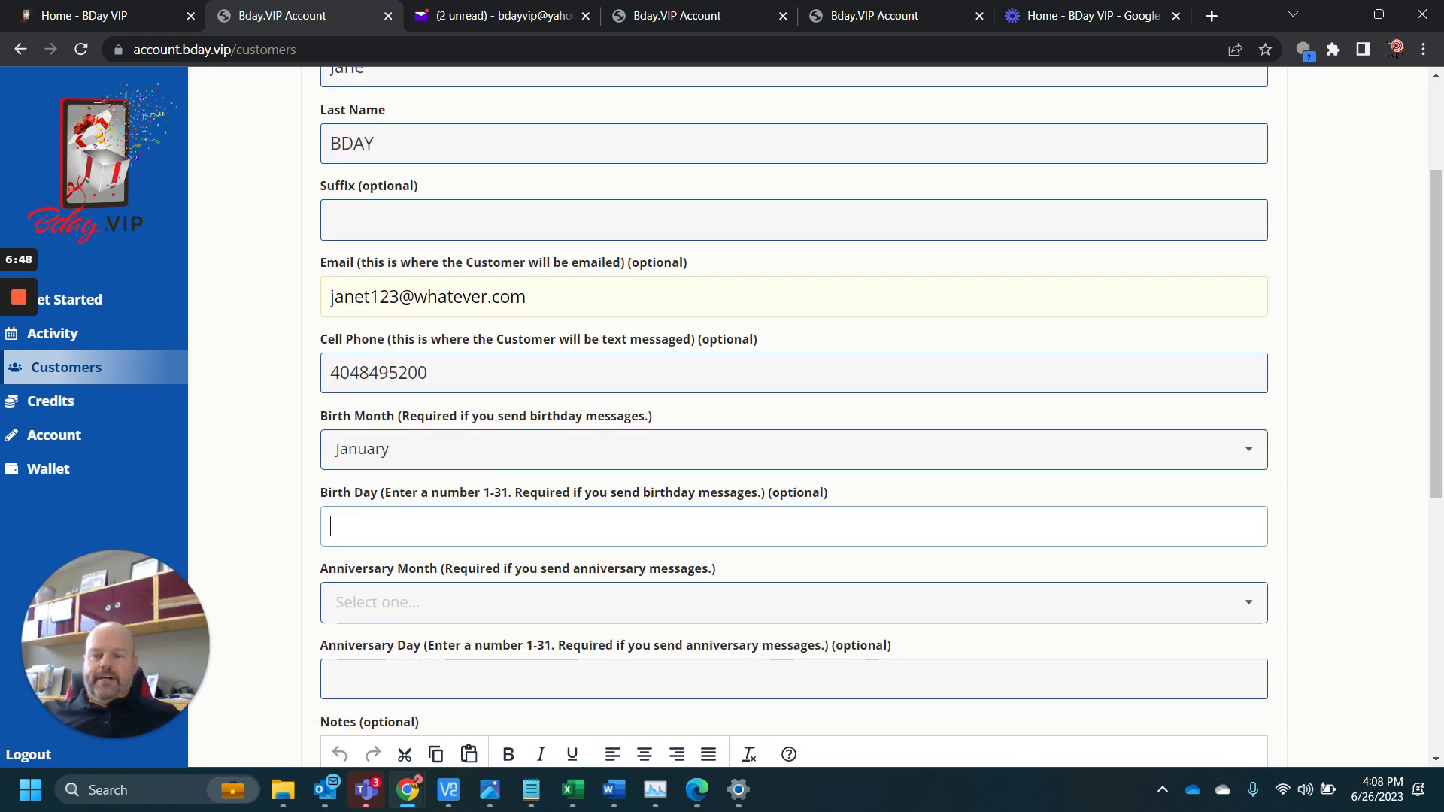
type("1")
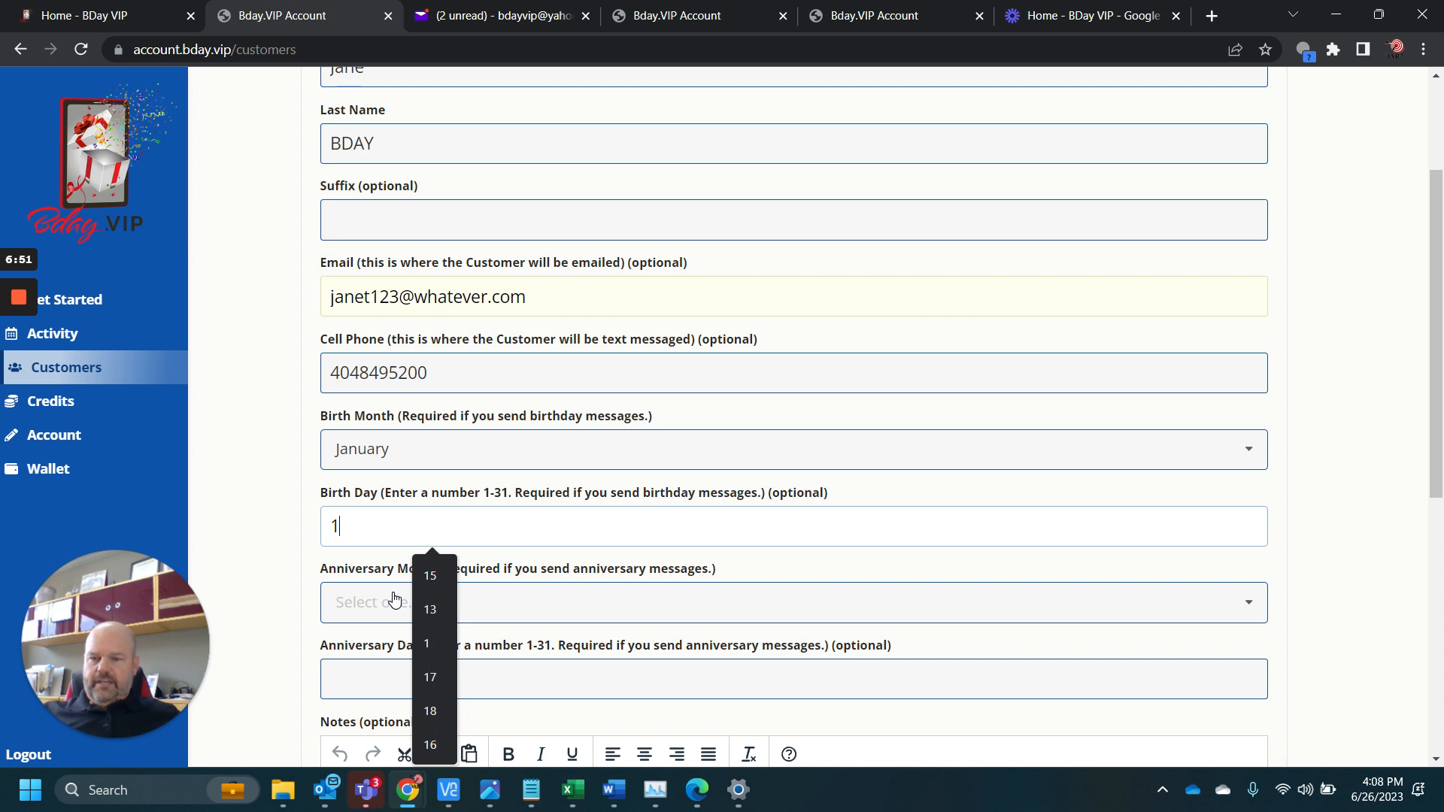
left_click(292, 565)
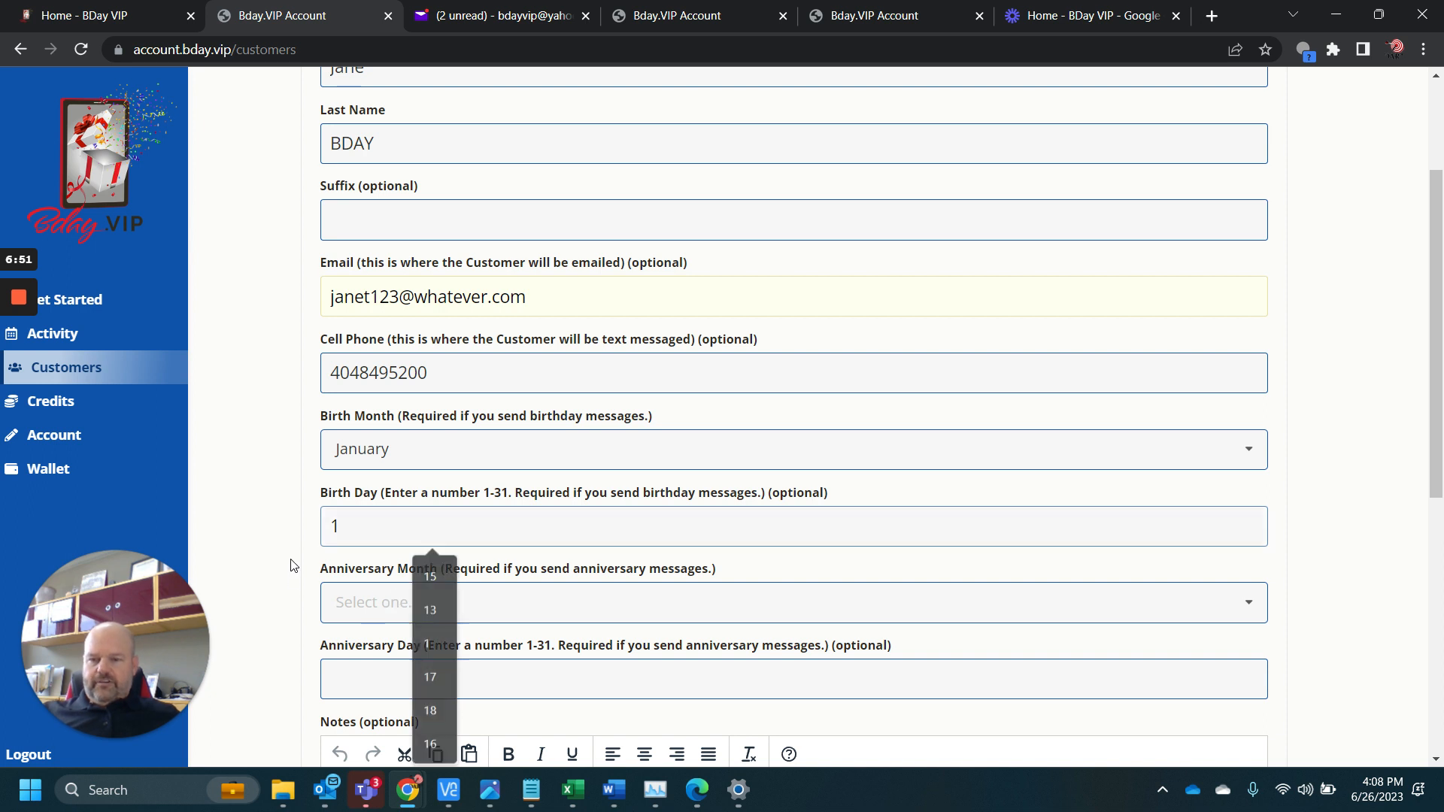
Set the new customer's anniversary month to March and the anniversary day to 20
left_click(353, 608)
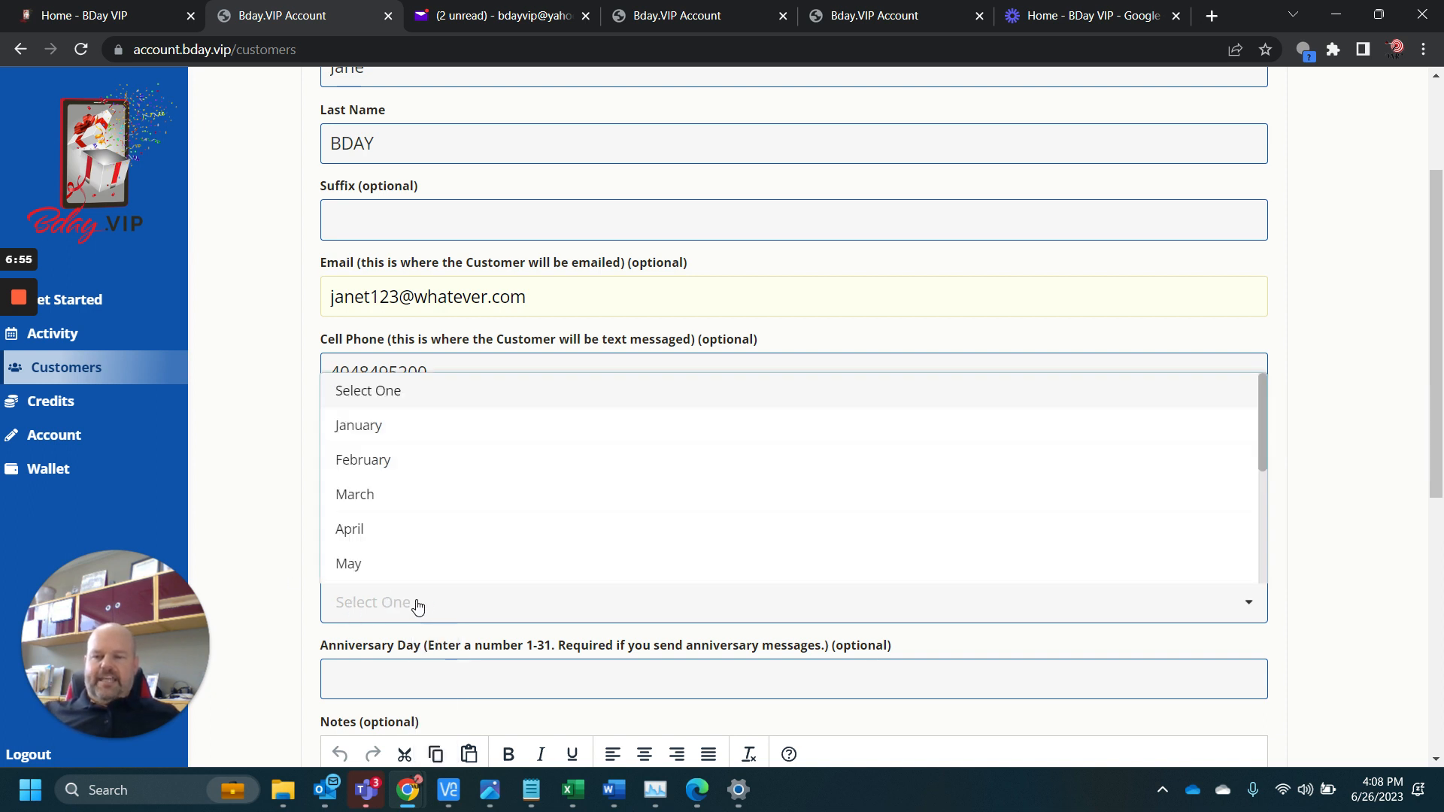
left_click(419, 496)
left_click(398, 670)
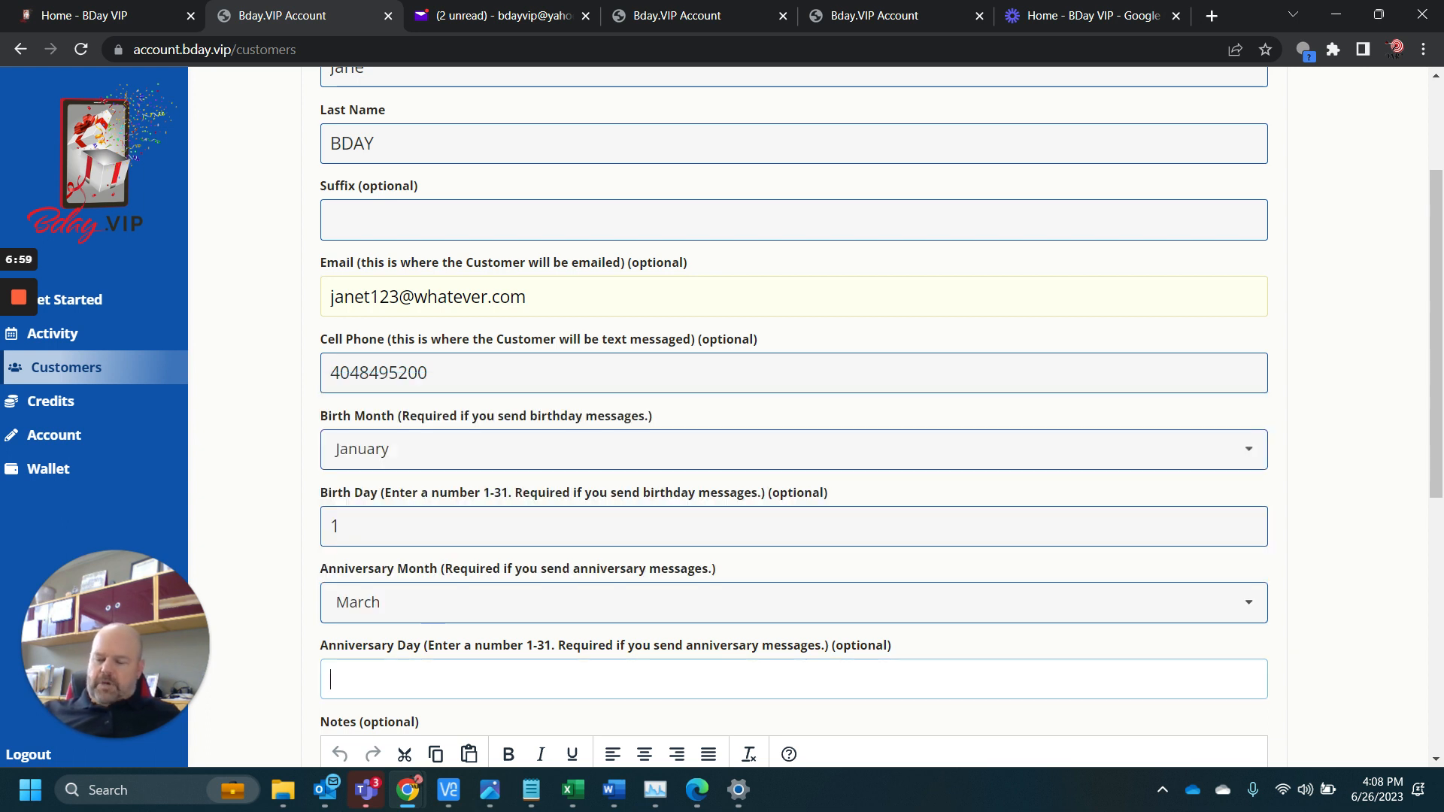
type("20")
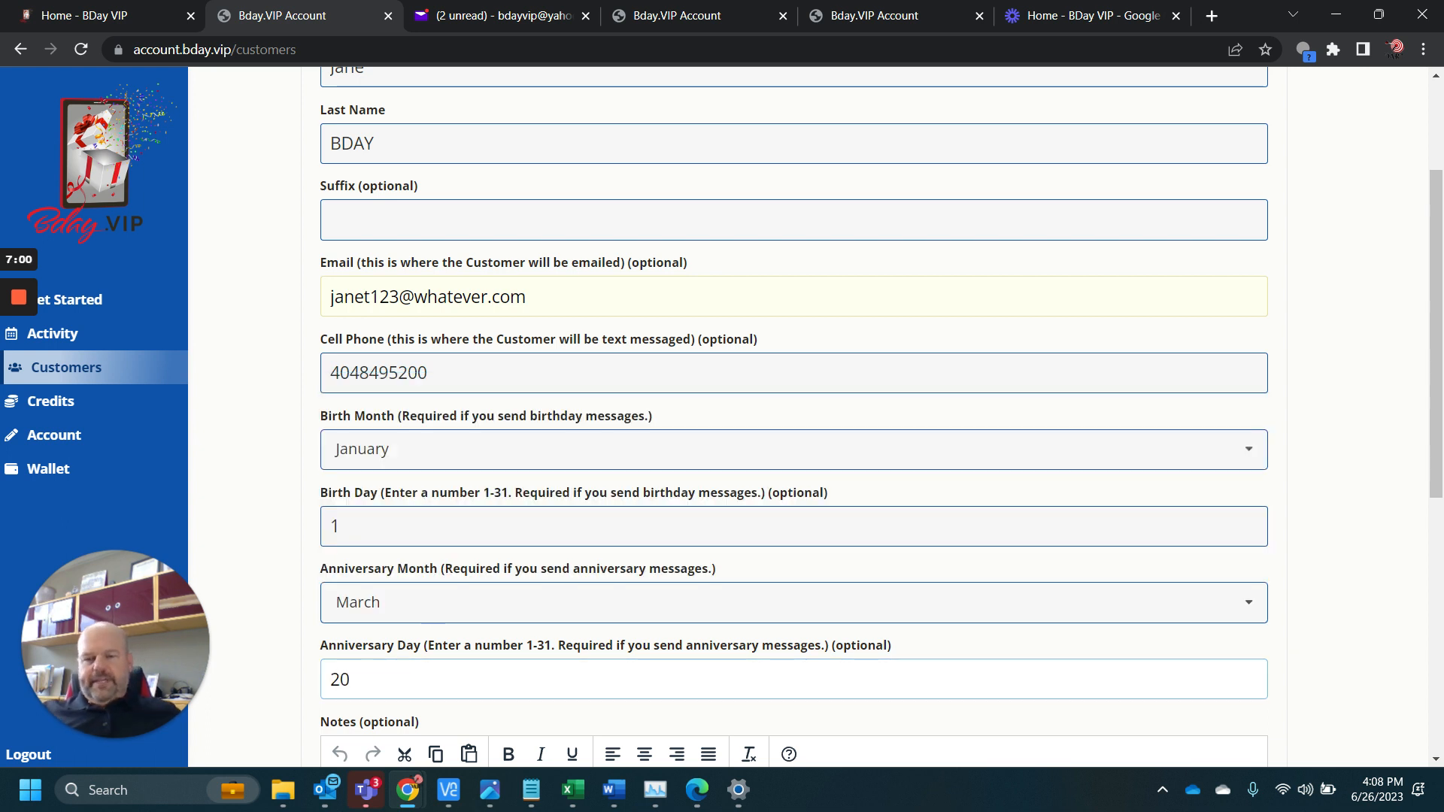
left_click(295, 525)
Leave the customer's notes empty, enter the customer's zip code, and save the new customer
scroll(293, 526, "down", 2)
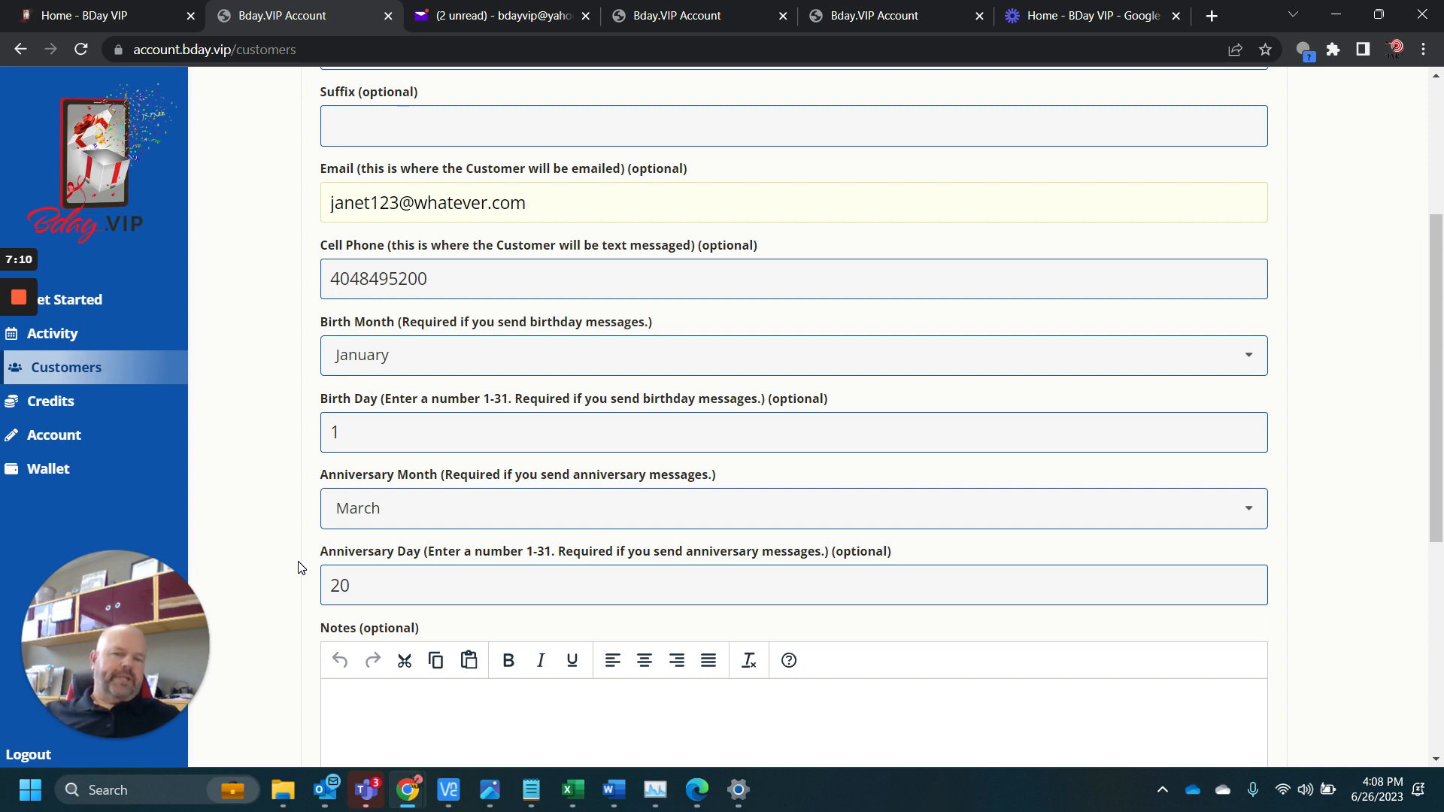
scroll(298, 562, "down", 3)
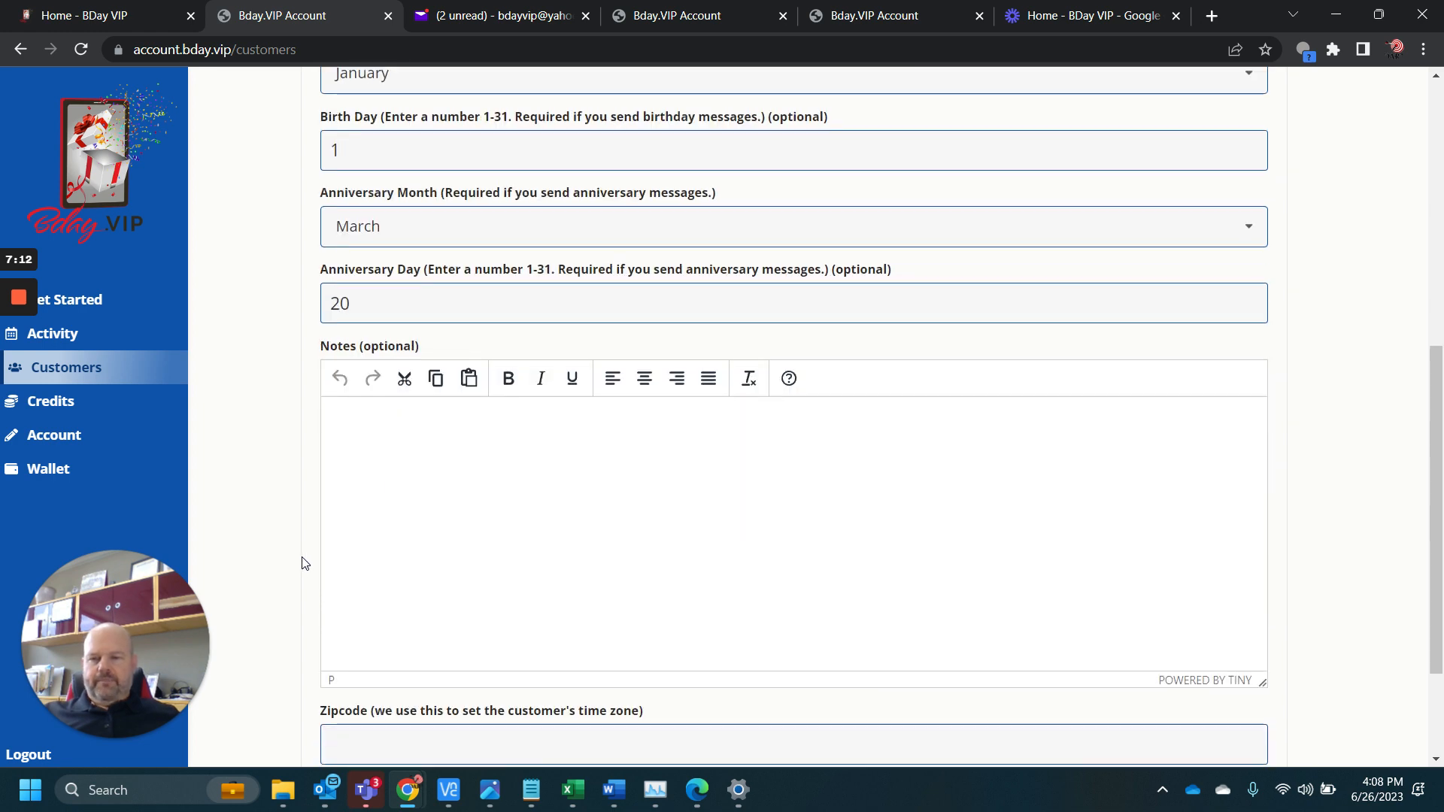
left_click(396, 449)
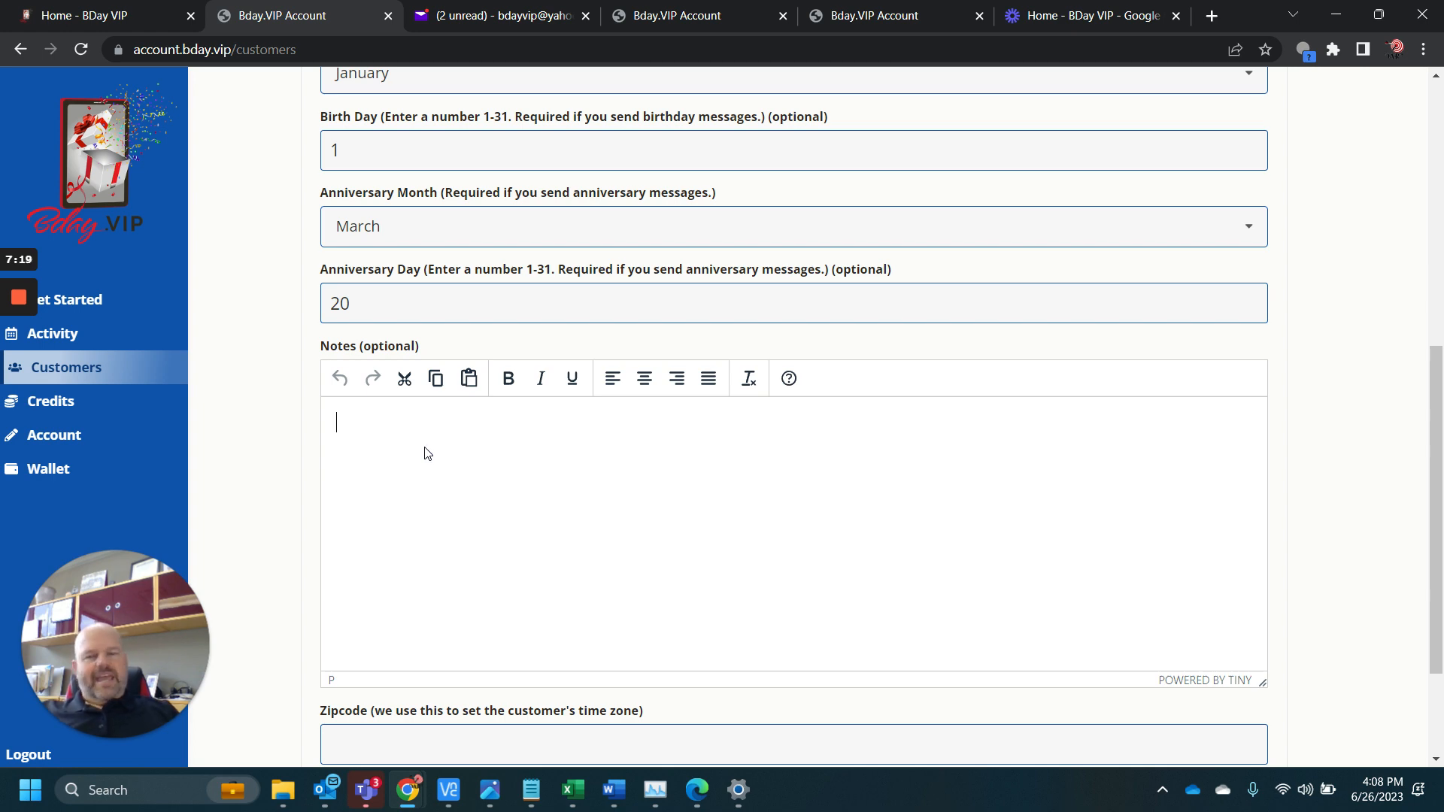
scroll(426, 453, "up", 5)
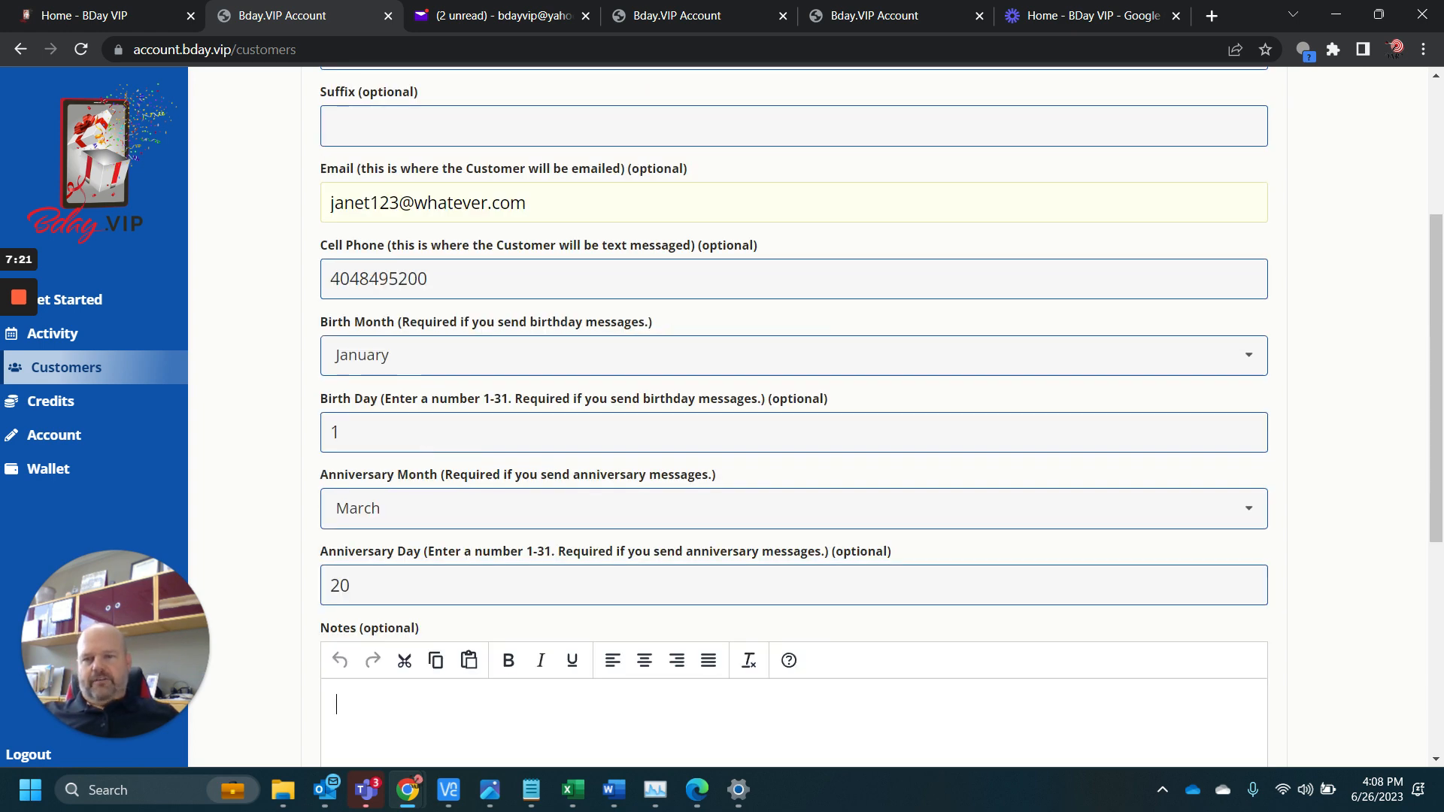
scroll(434, 367, "down", 5)
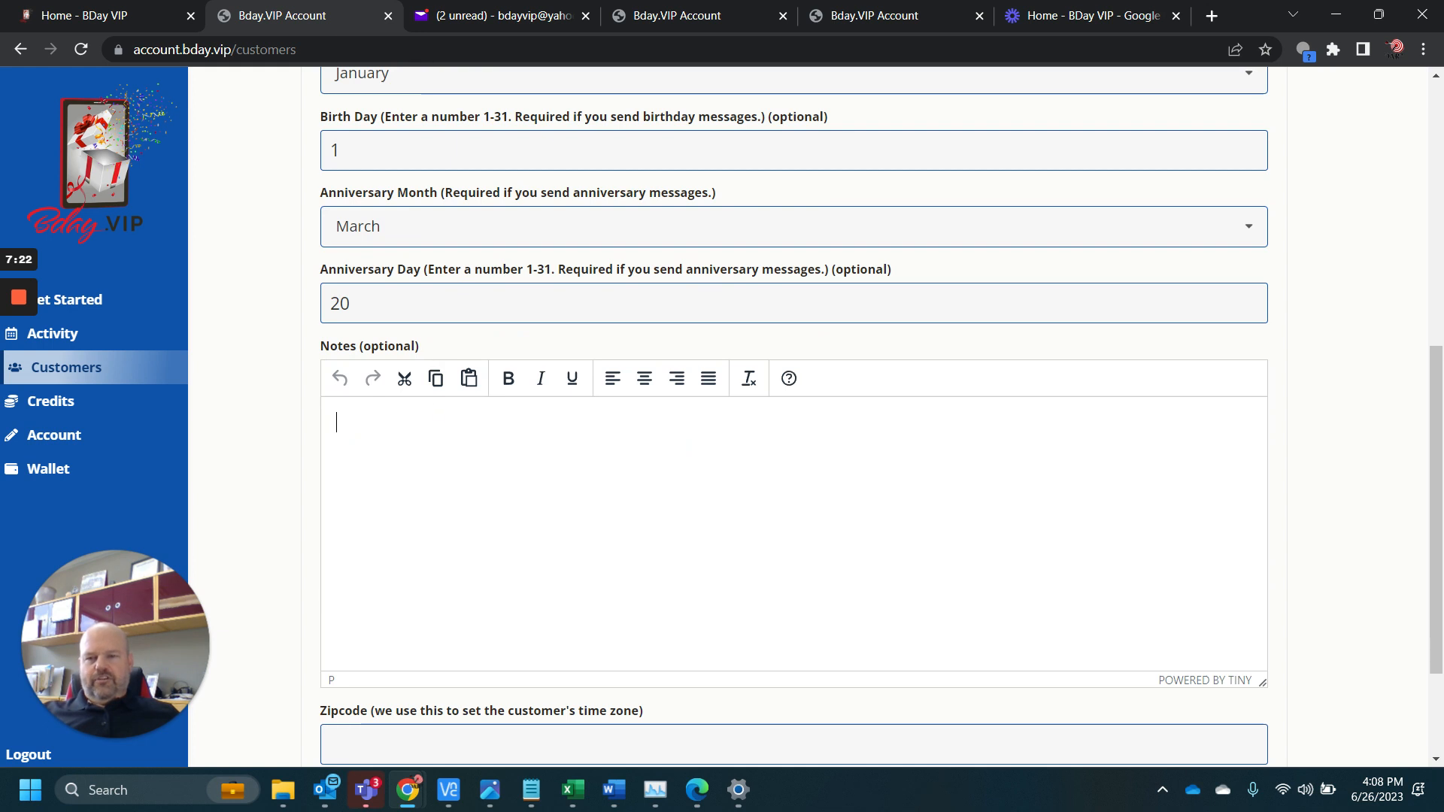
scroll(448, 468, "down", 1)
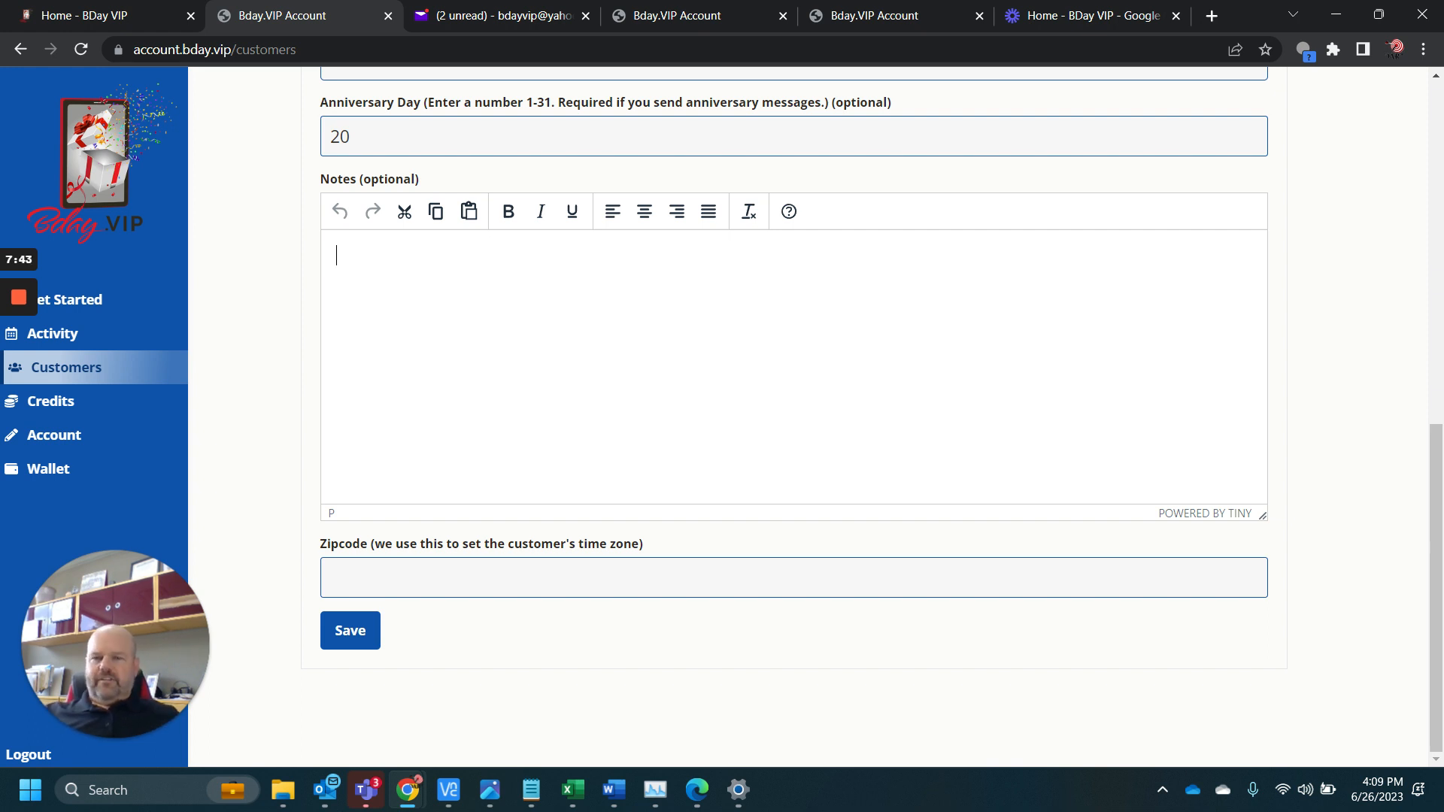
left_click(333, 578)
type("3")
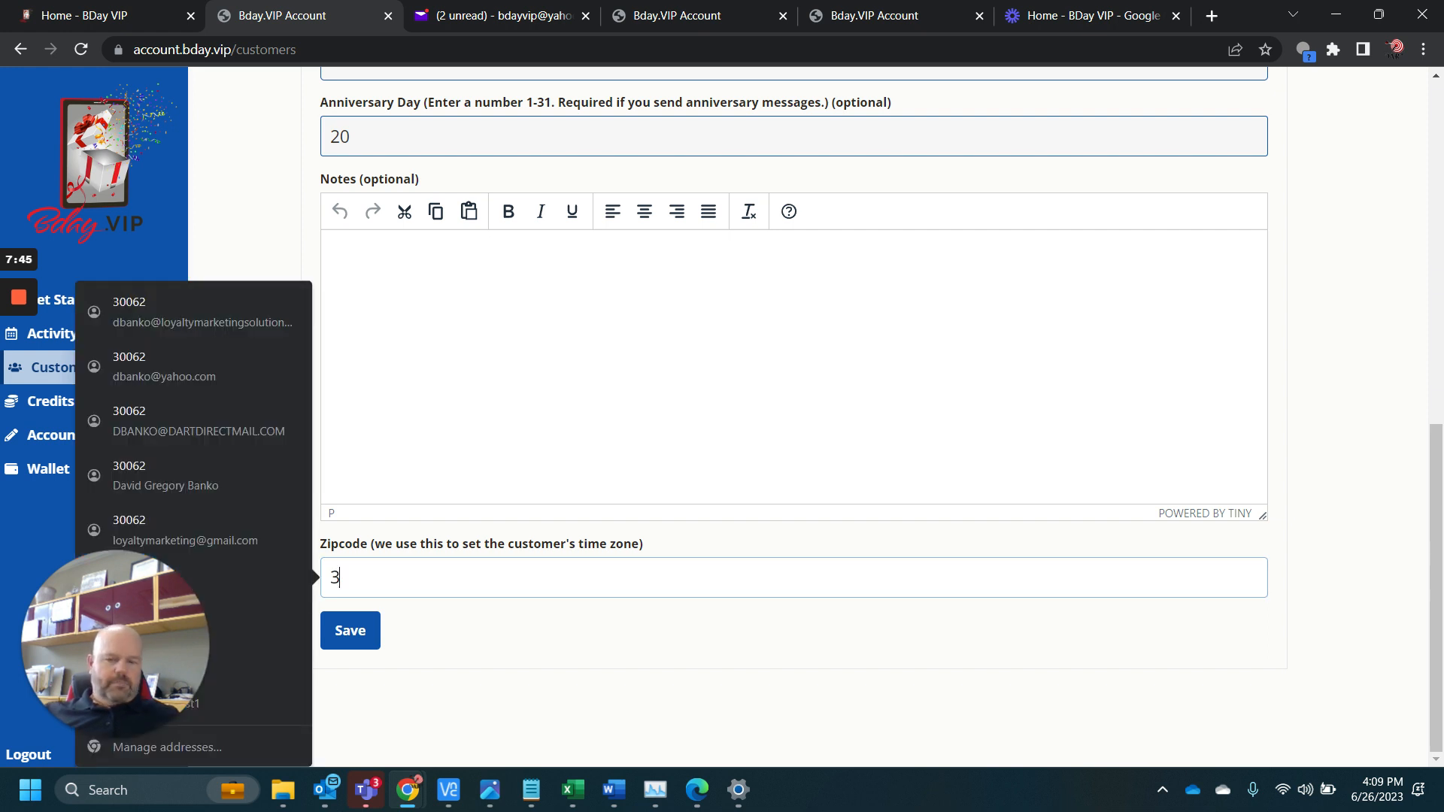
type("0062")
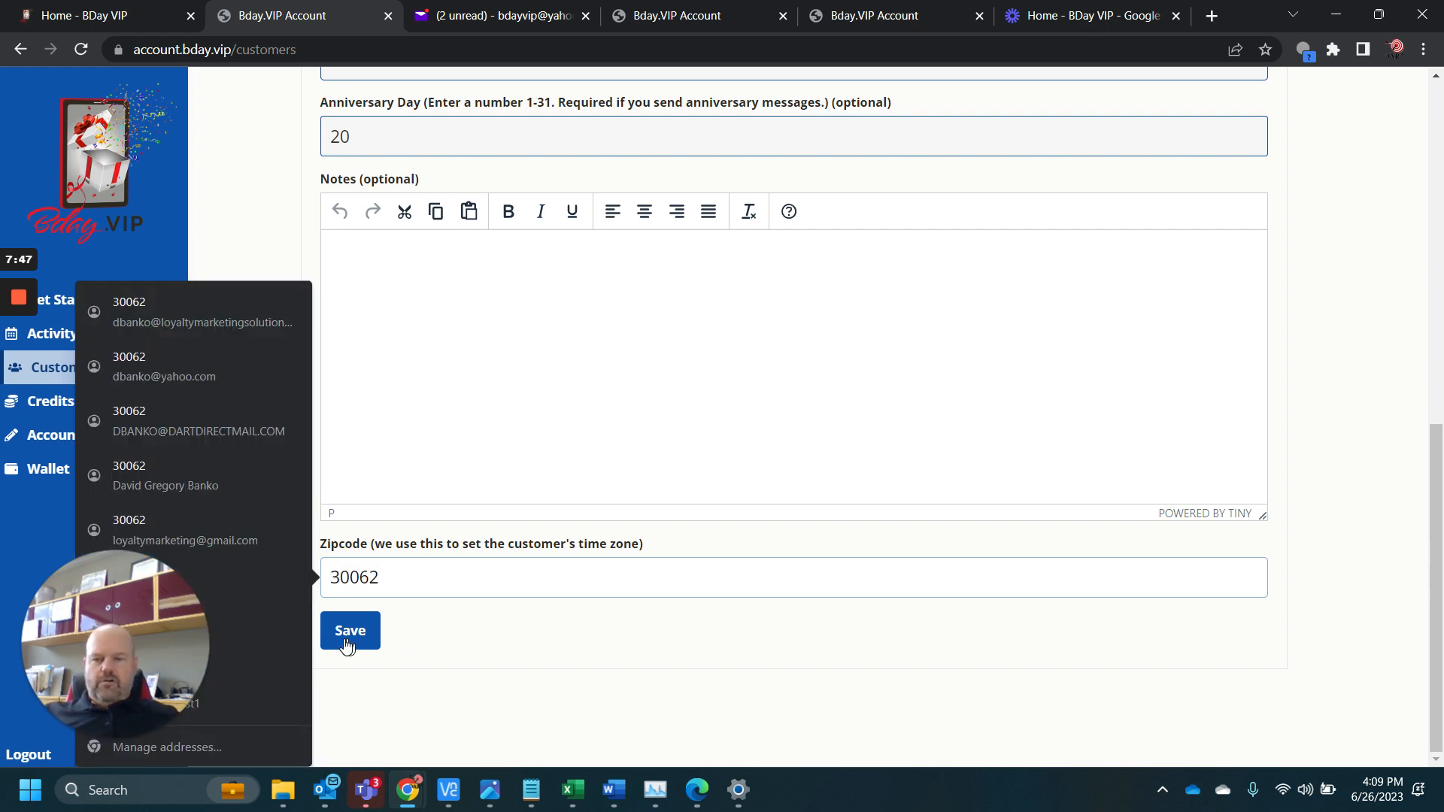
left_click(346, 643)
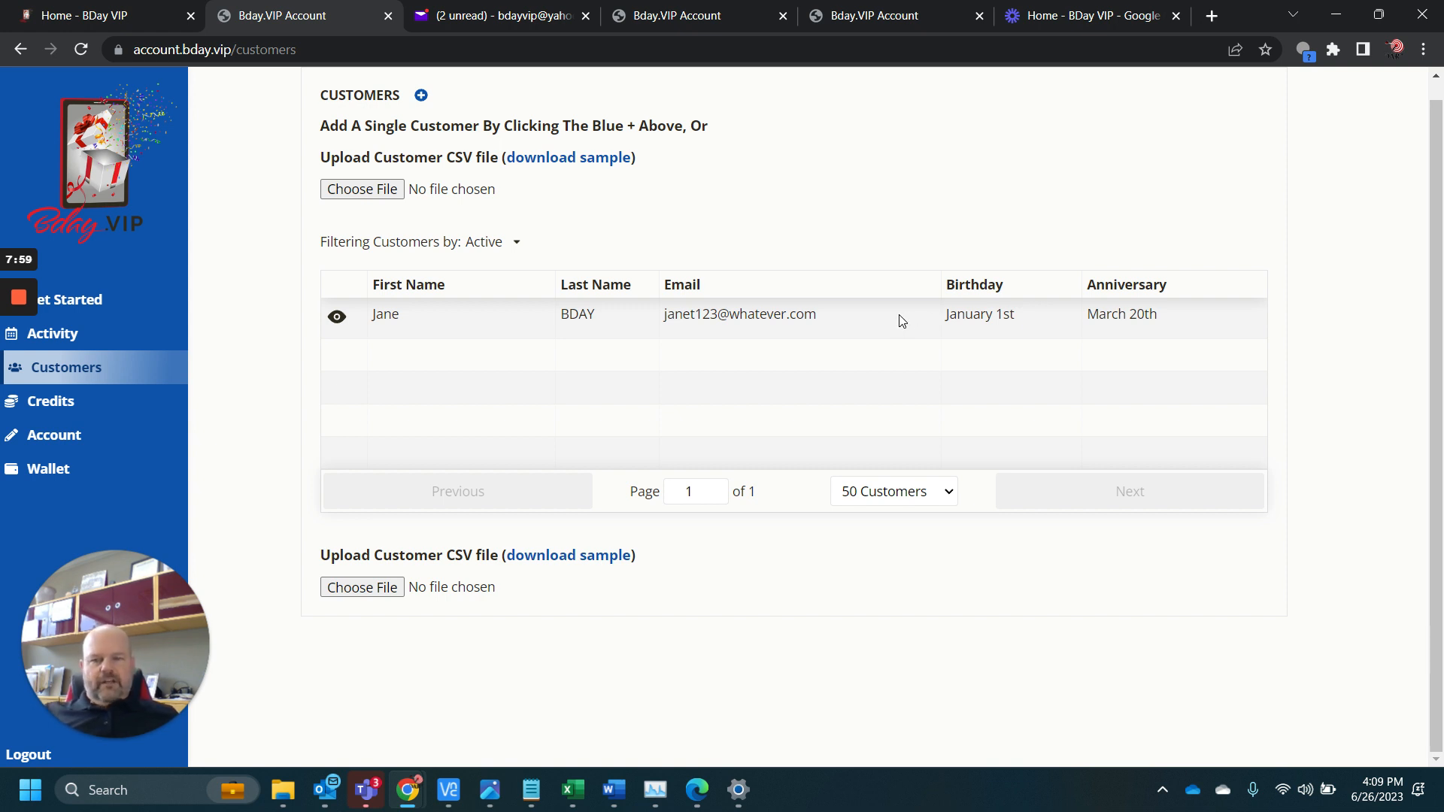
Open the saved customer's record from the customer list and replace the birth day with the corrected day
left_click(337, 317)
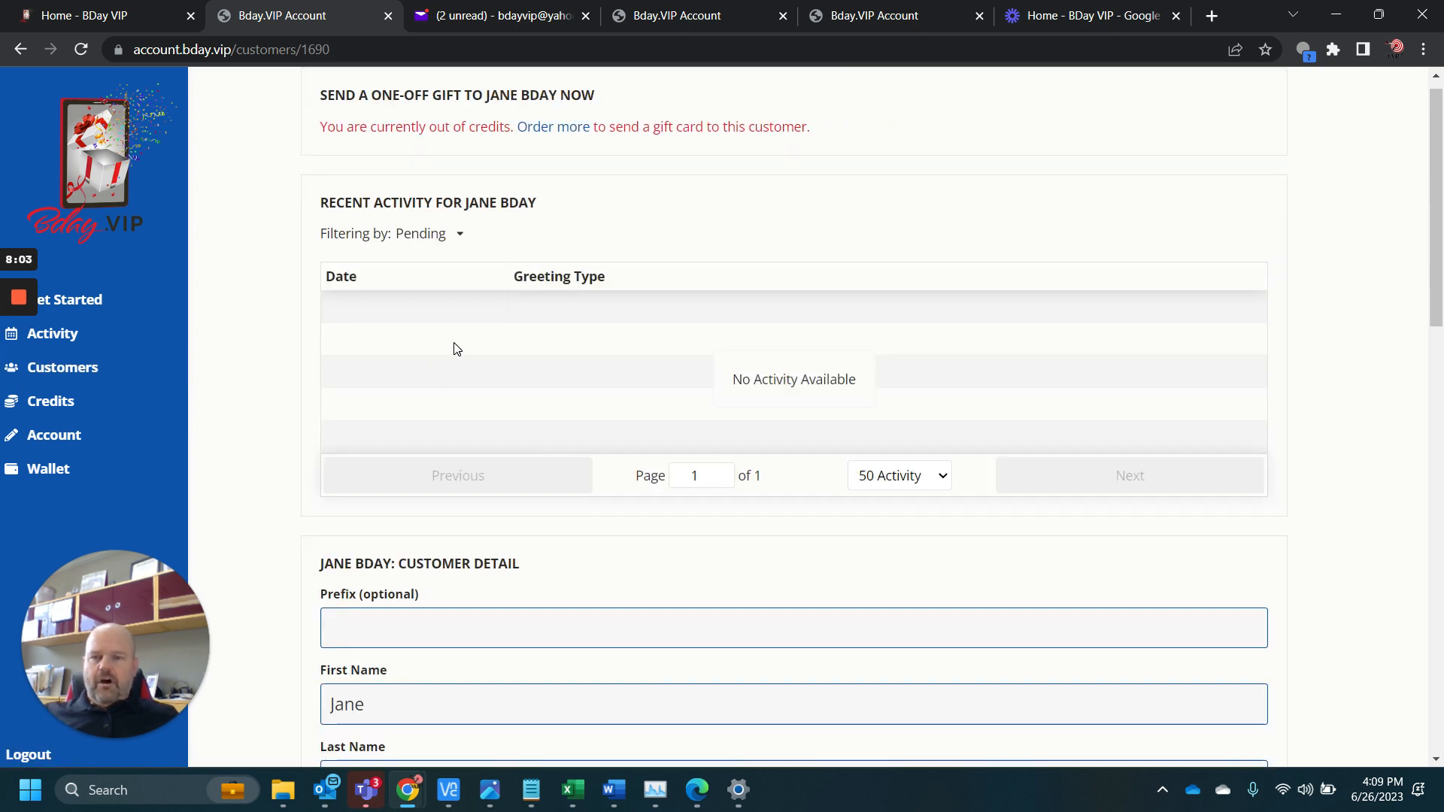
scroll(506, 276, "down", 6)
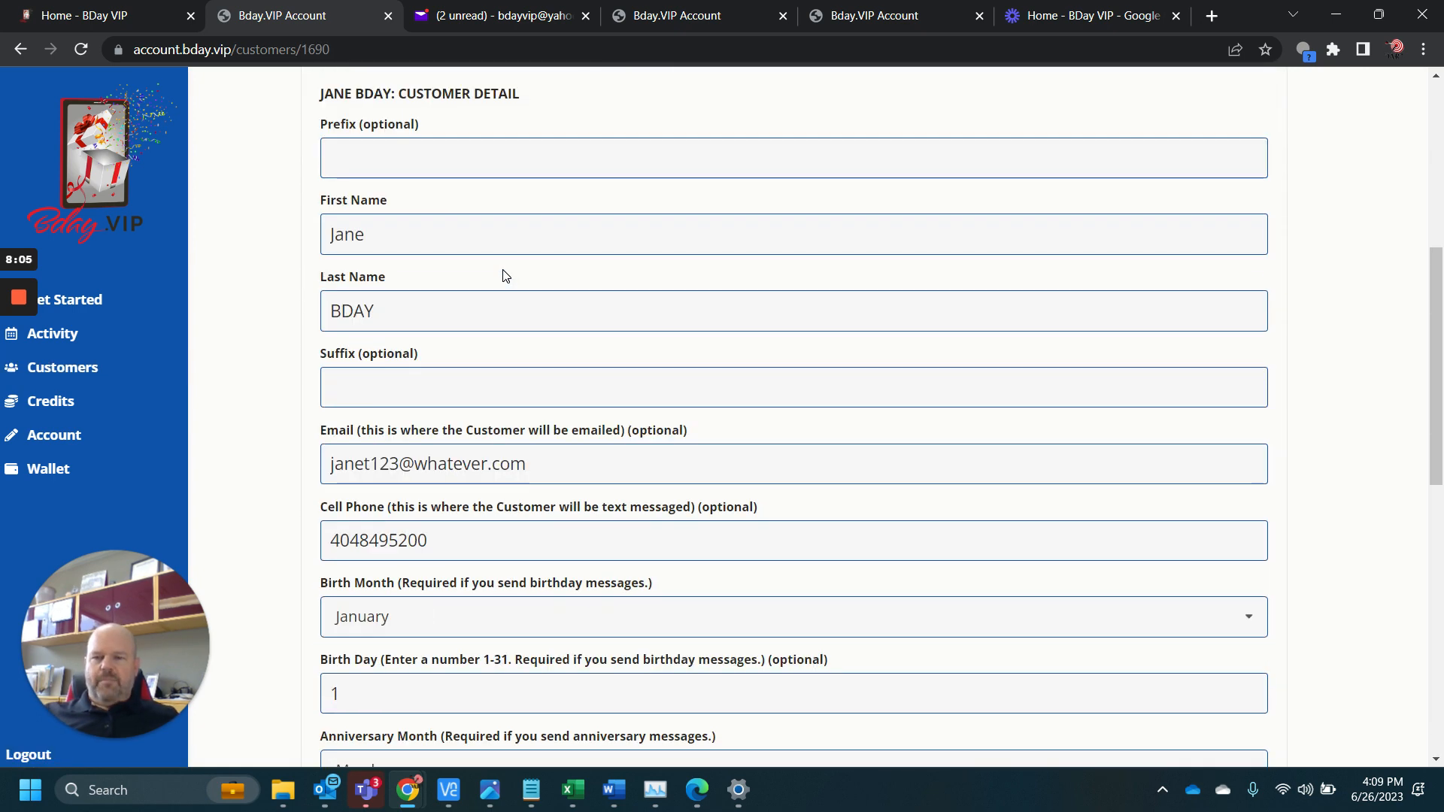
scroll(504, 275, "down", 1)
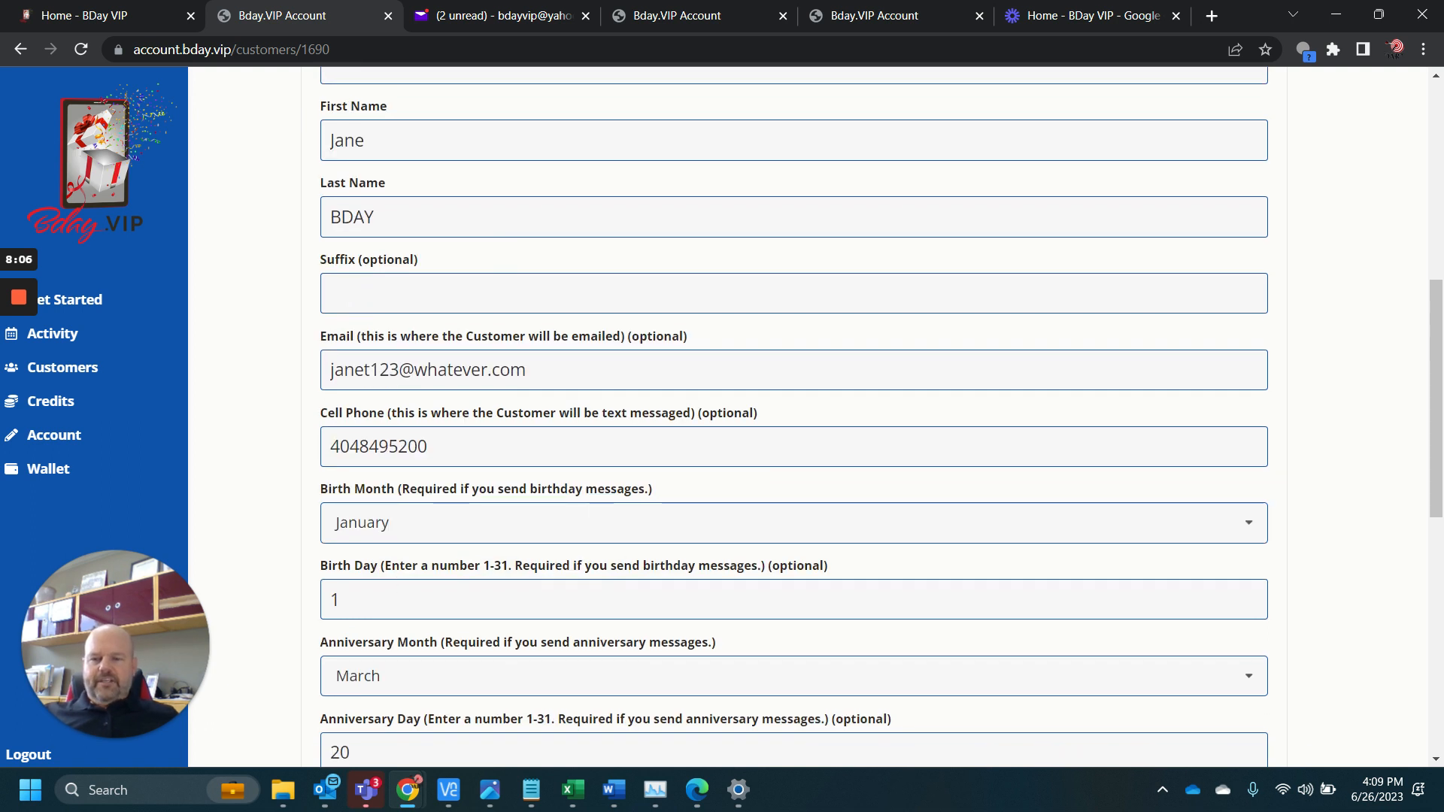
left_click(397, 594)
key("BackSpace")
type("2")
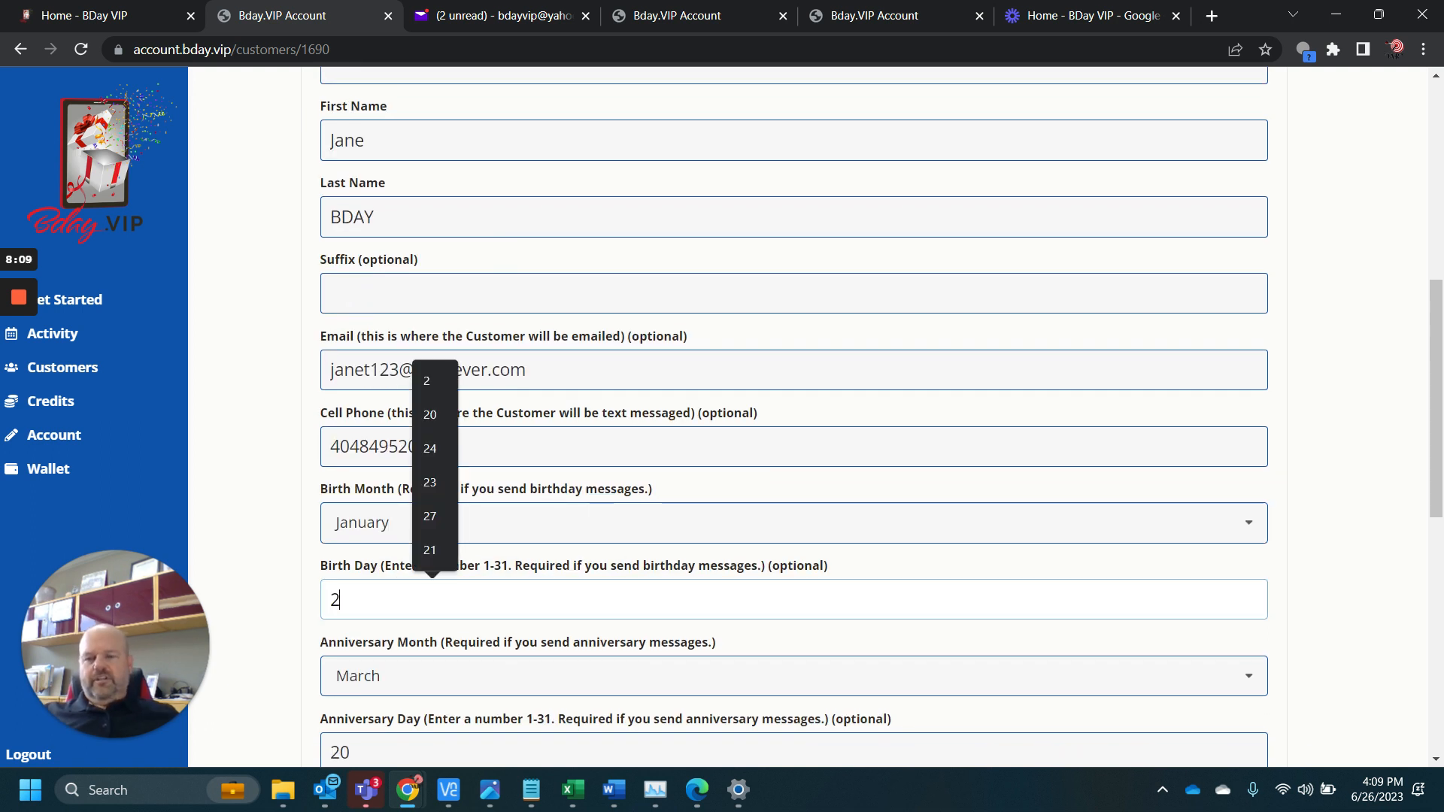
left_click(292, 589)
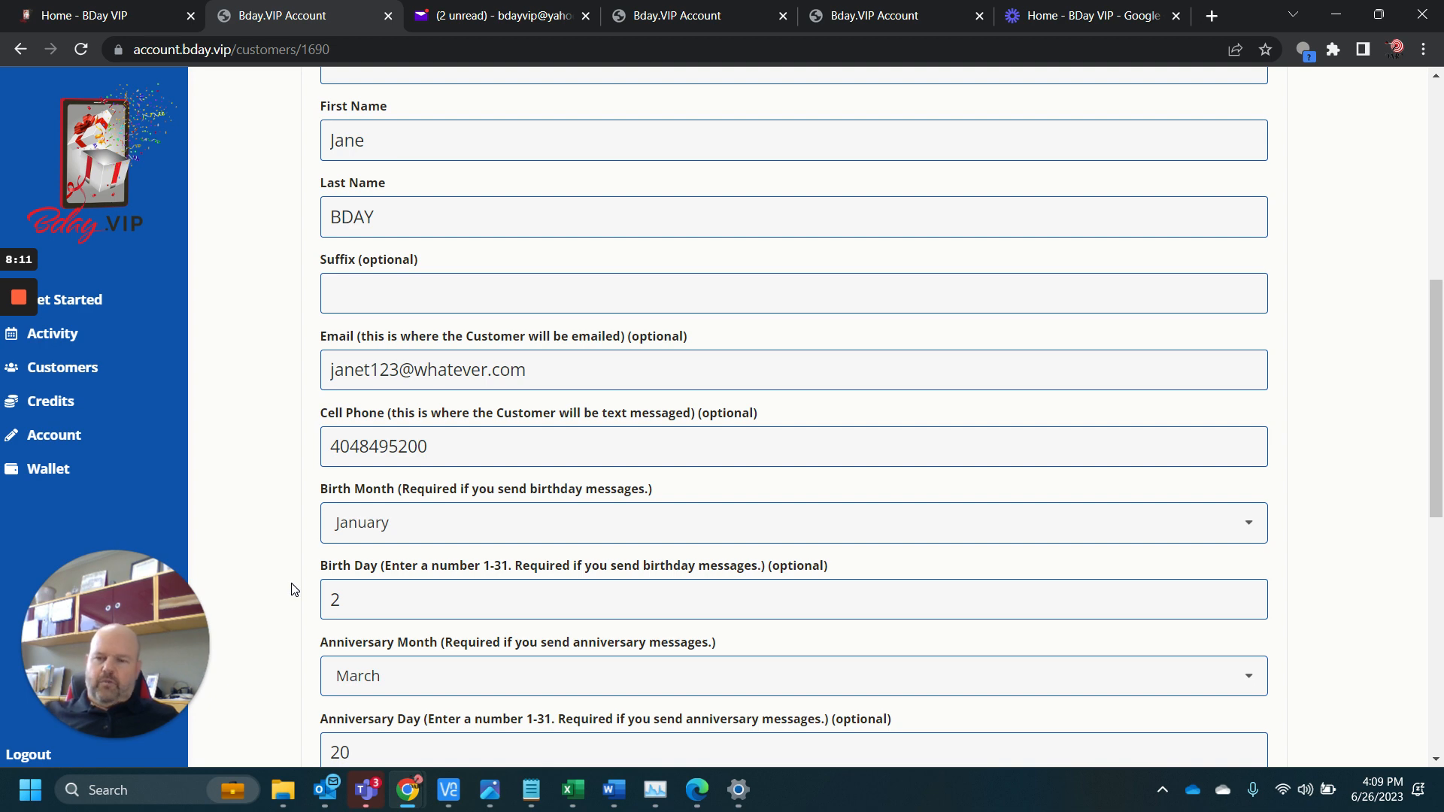
Save the edited customer record and return to the customer list
scroll(293, 589, "down", 7)
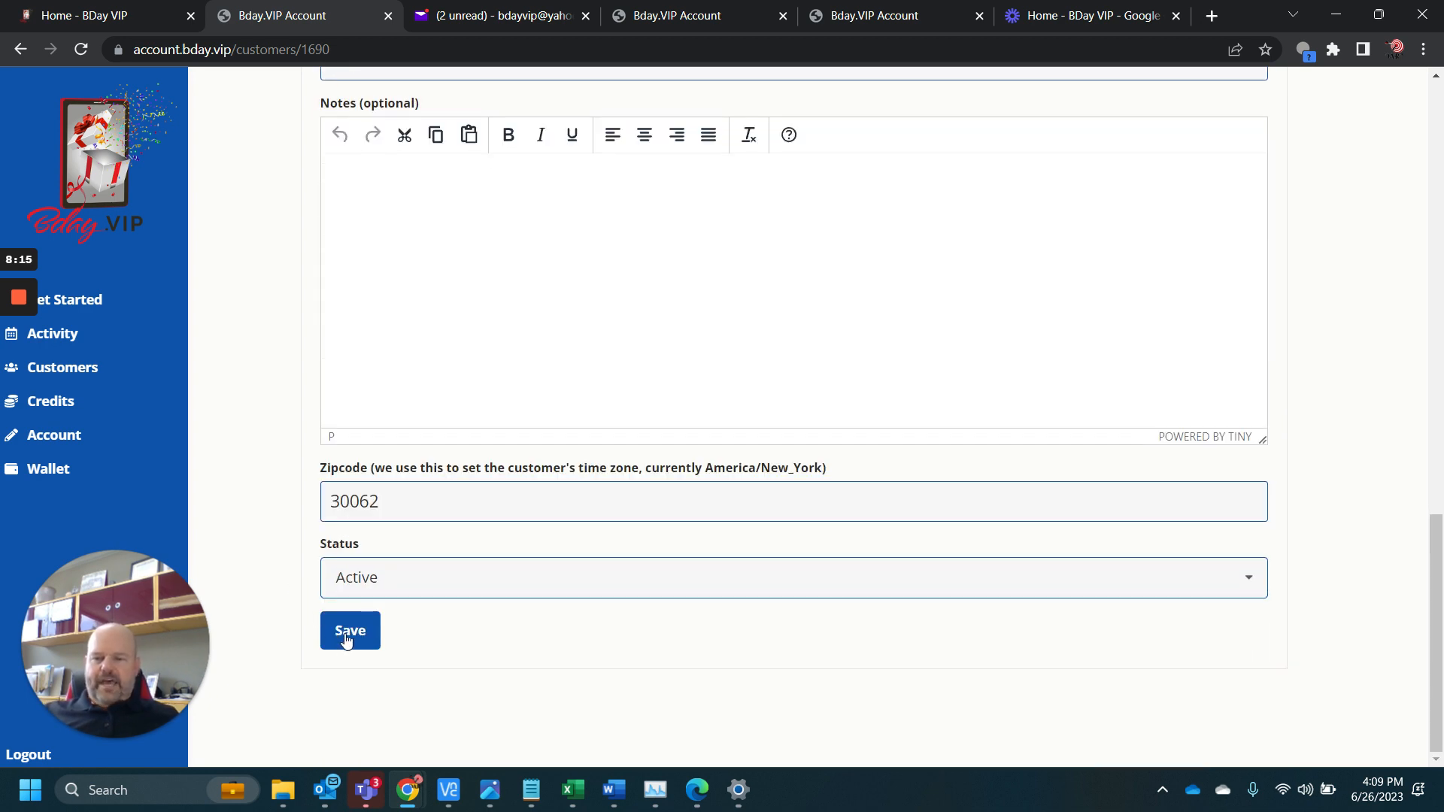
left_click(346, 638)
scroll(320, 230, "up", 12)
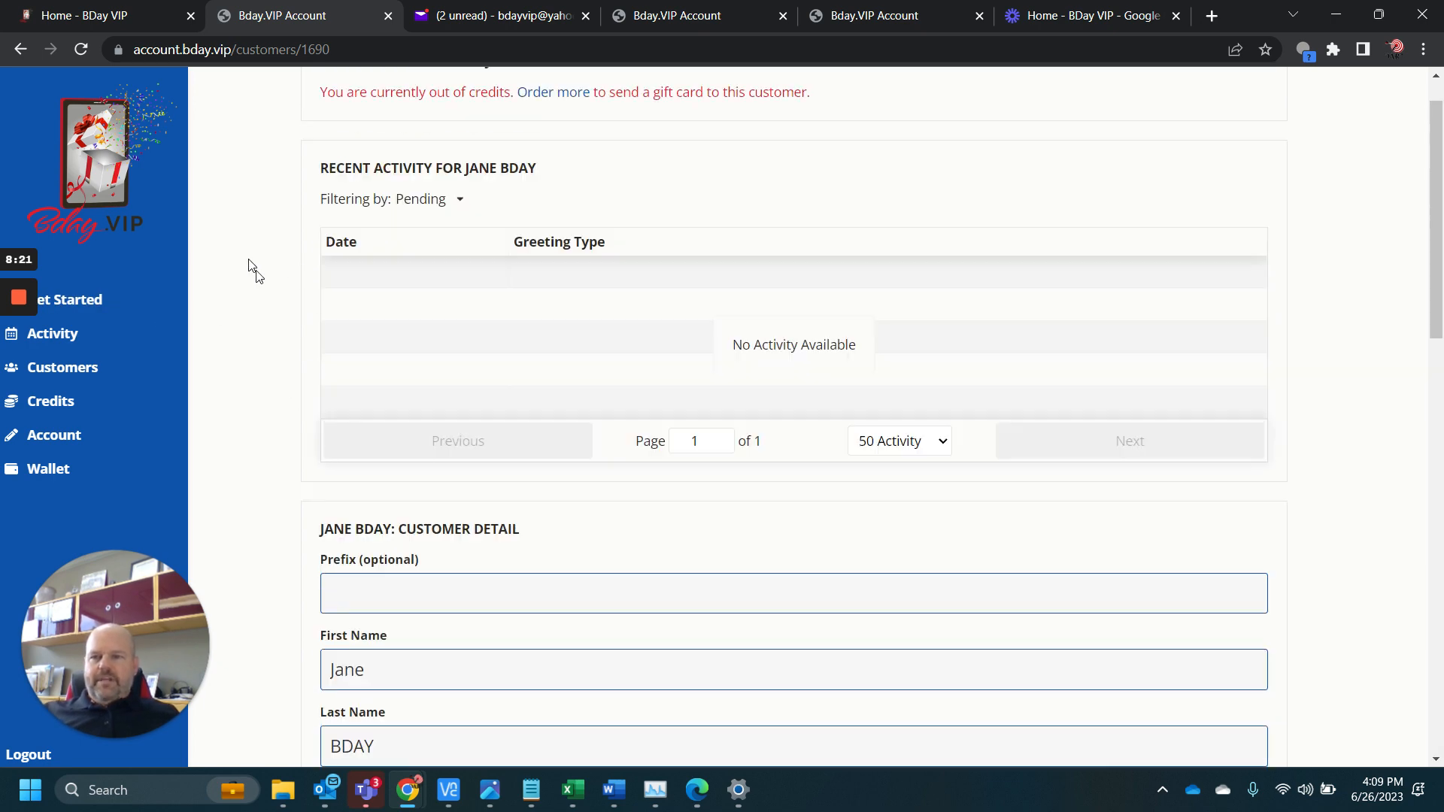
scroll(355, 427, "up", 1)
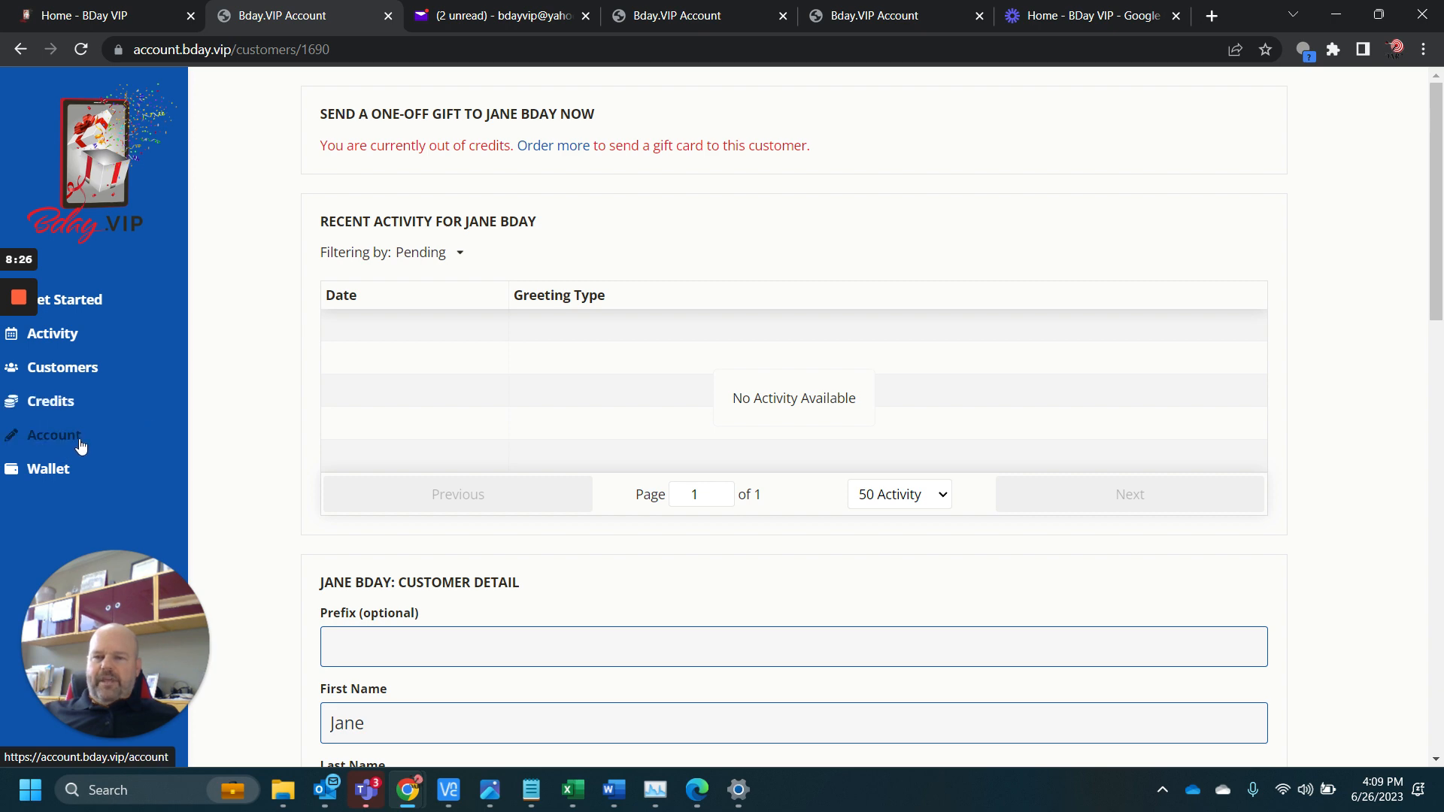
left_click(80, 384)
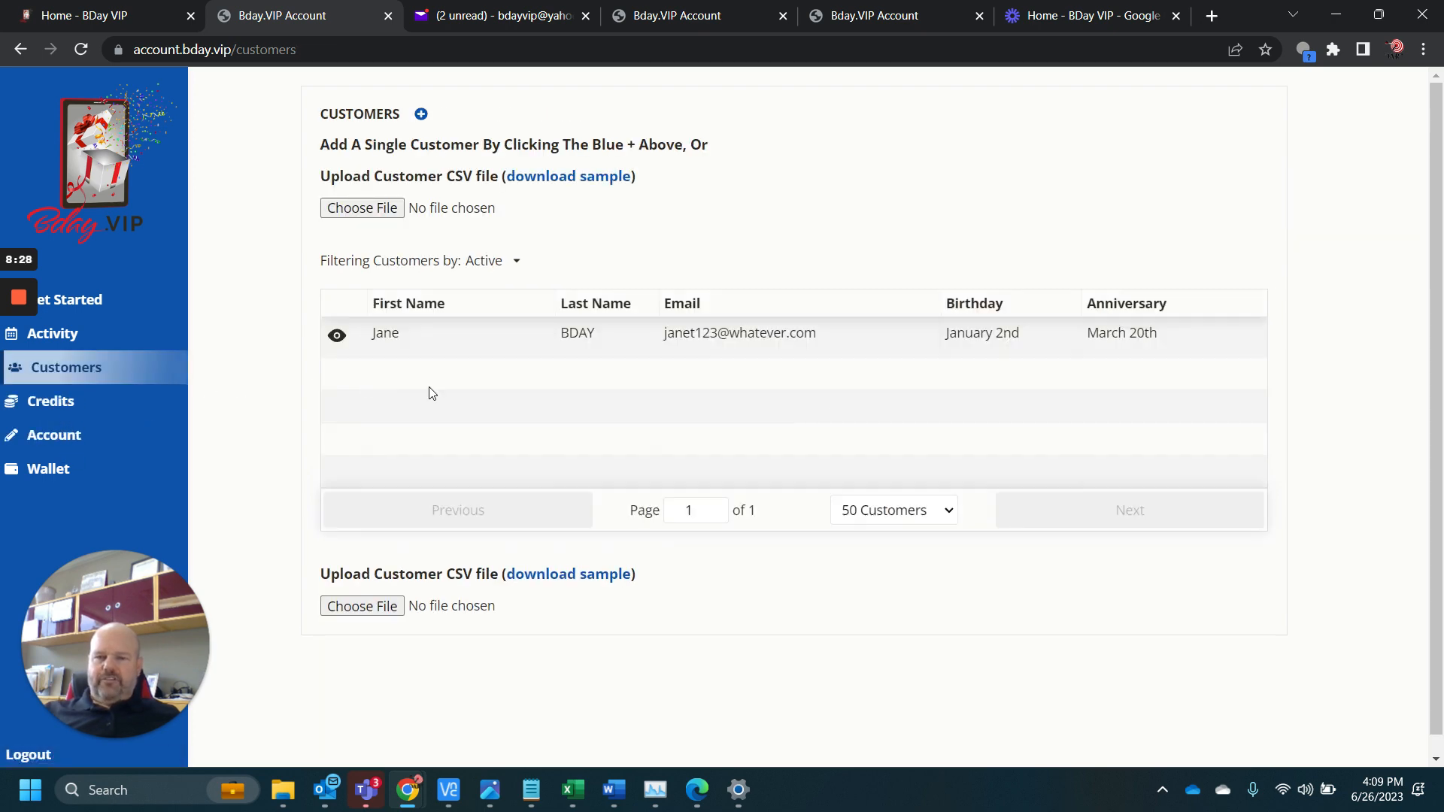
Reopen the saved customer's record from the customer list and review its recent activity, contact details, and birthday and anniversary fields
left_click(336, 339)
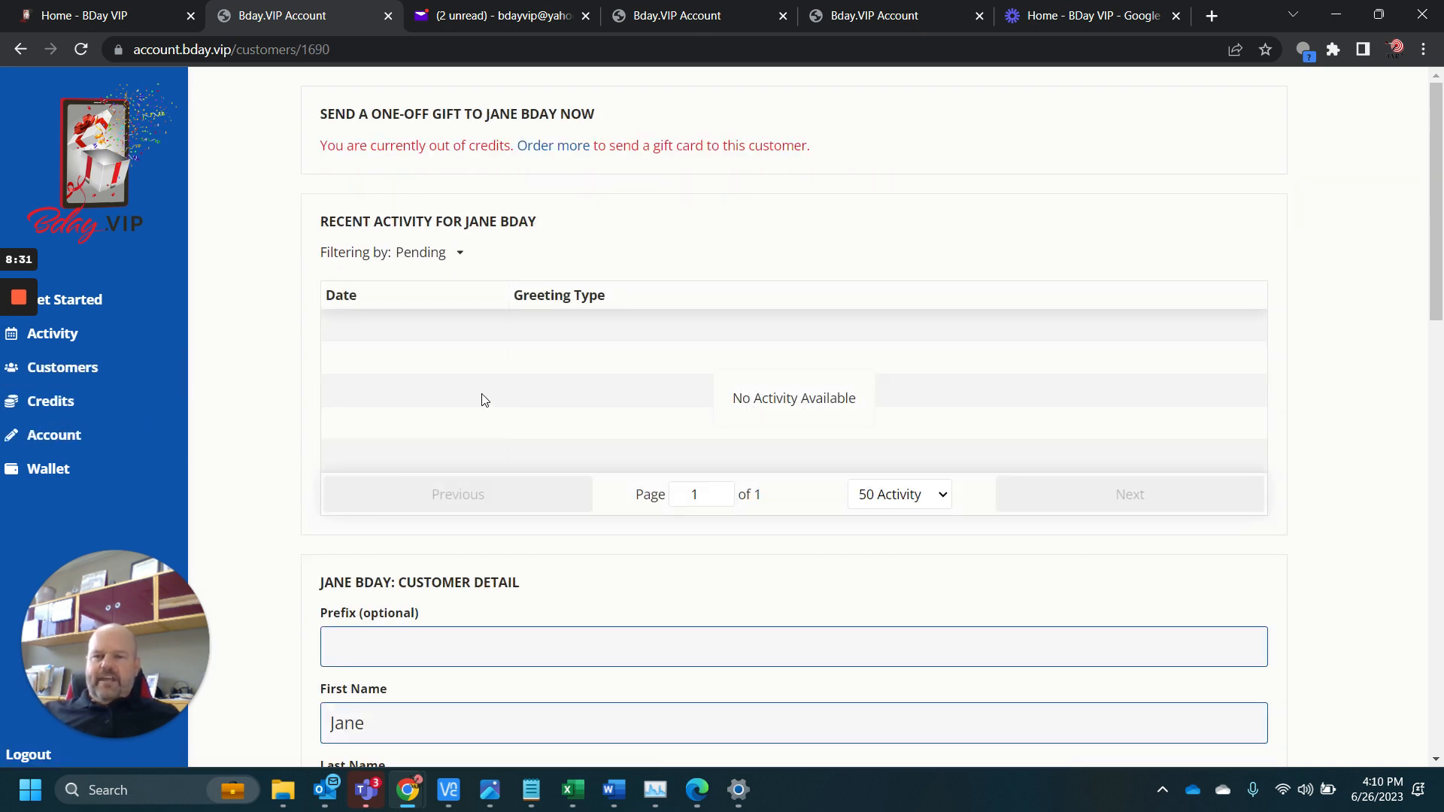
scroll(487, 400, "down", 4)
scroll(487, 400, "up", 2)
scroll(491, 399, "down", 4)
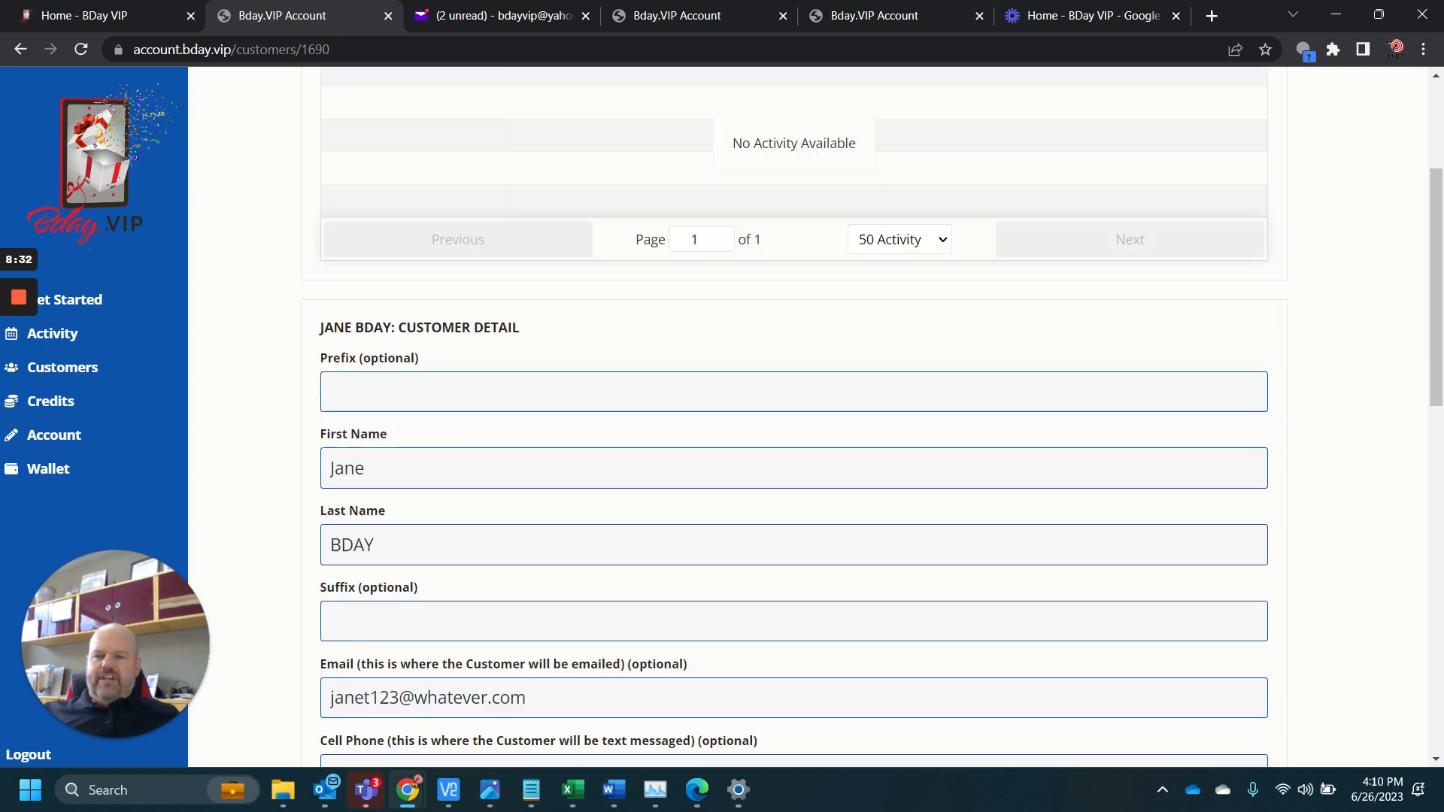
scroll(496, 395, "up", 4)
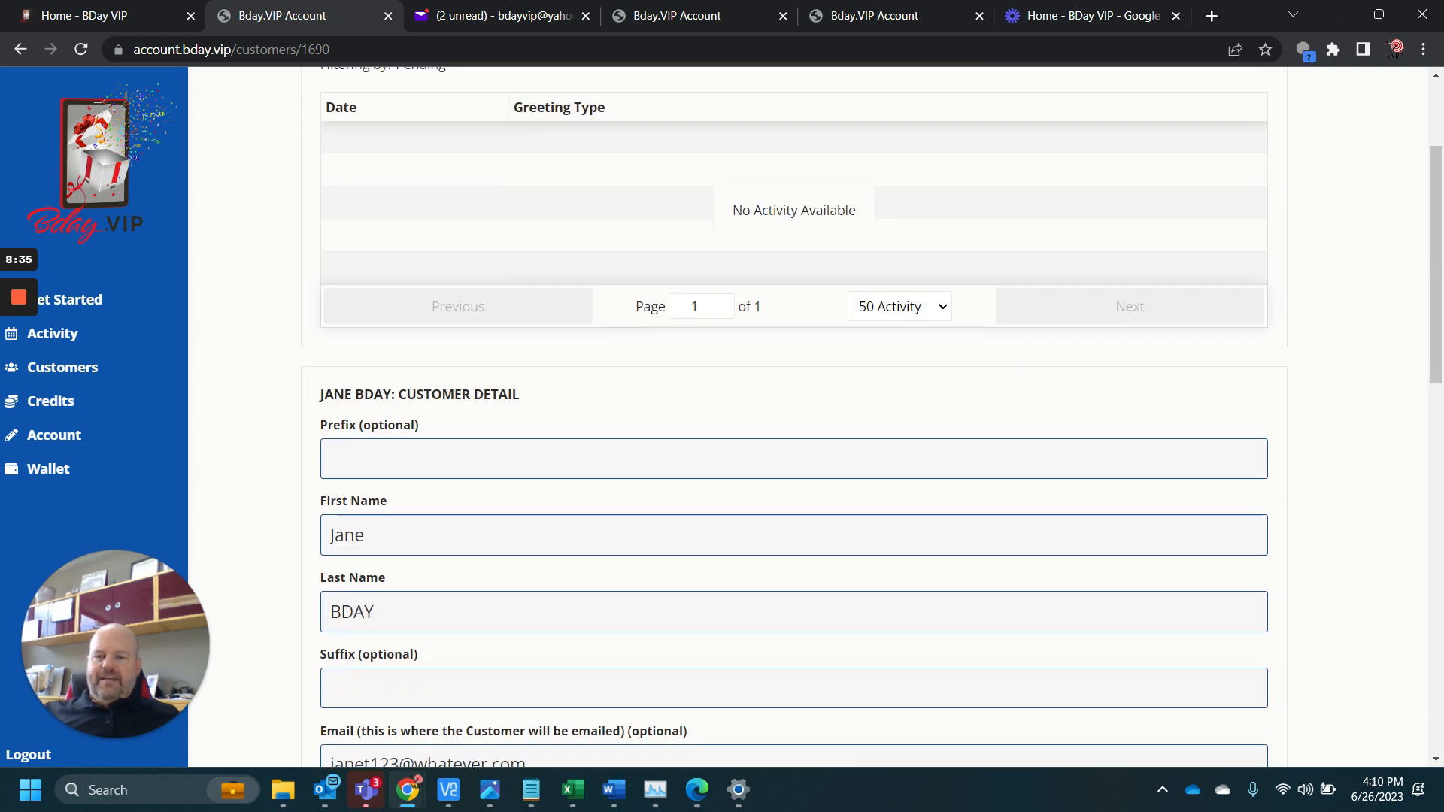
scroll(500, 399, "down", 4)
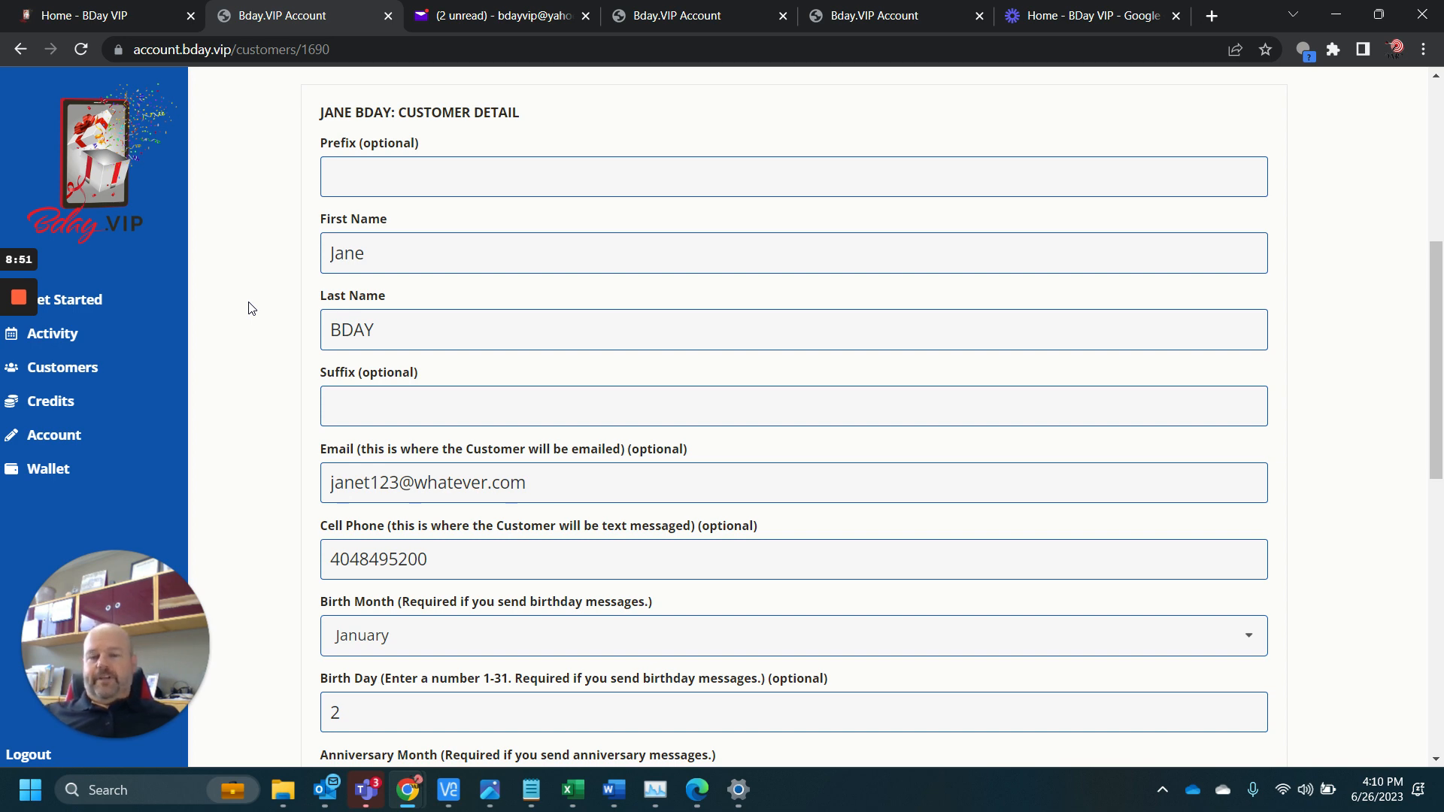
scroll(305, 293, "down", 4)
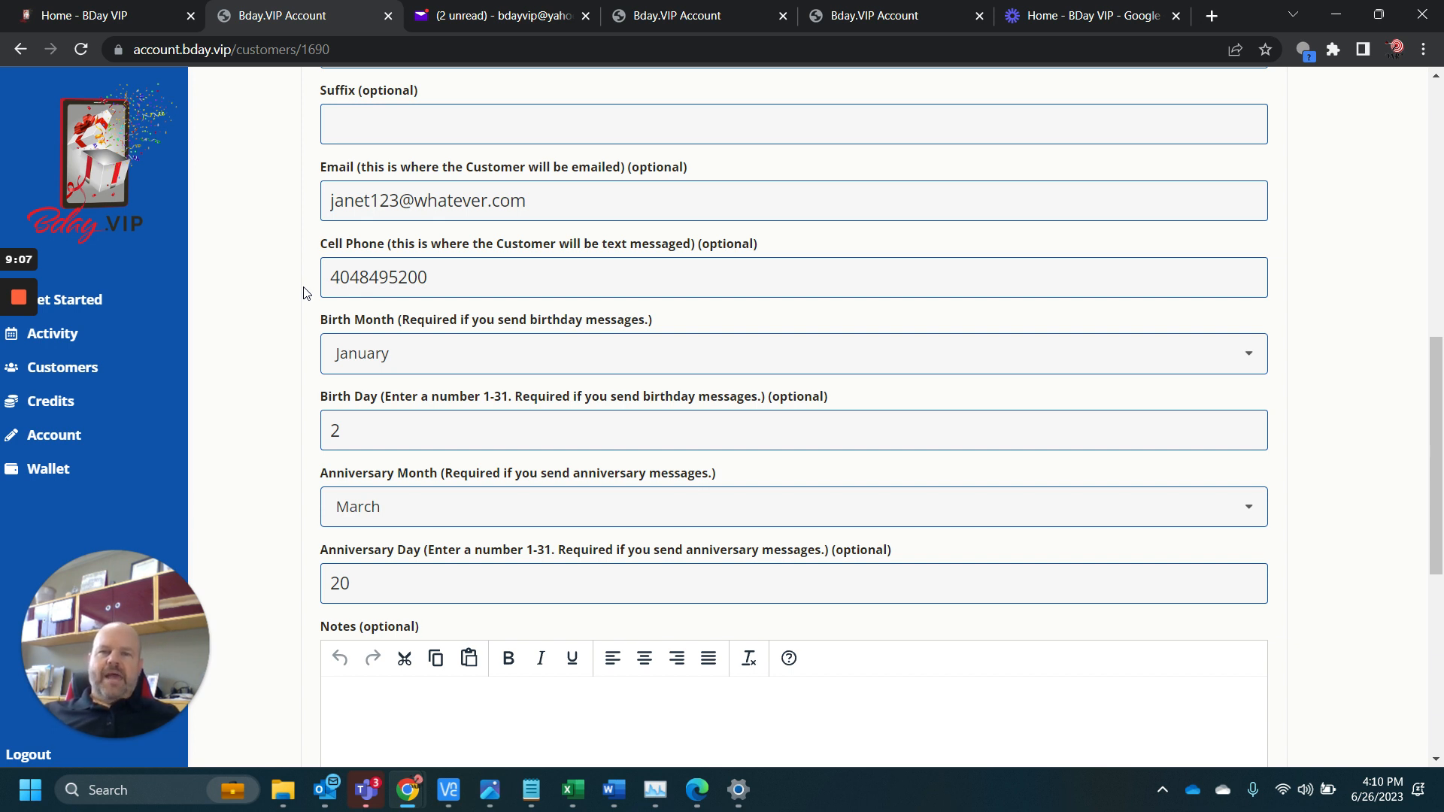
mouse_move(99, 744)
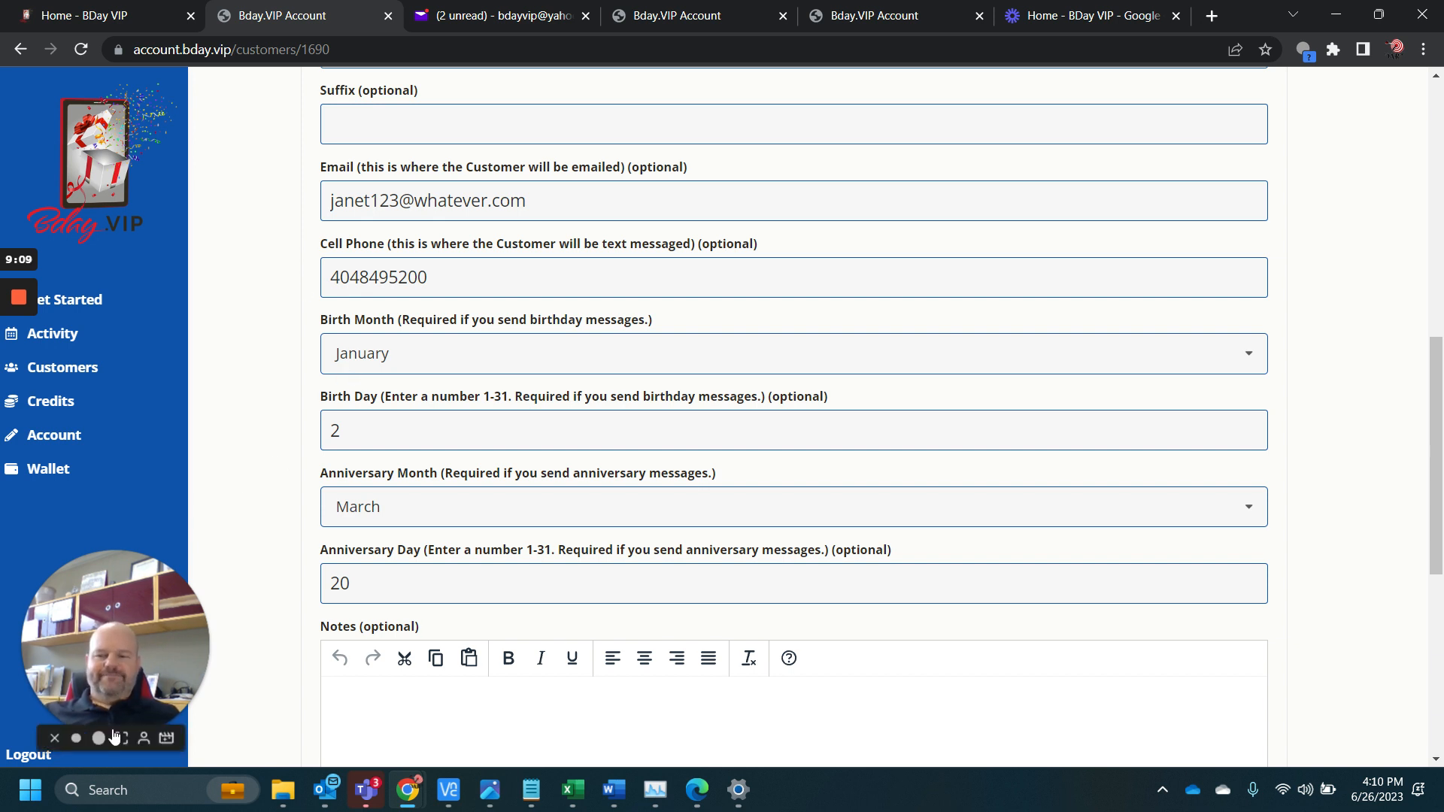